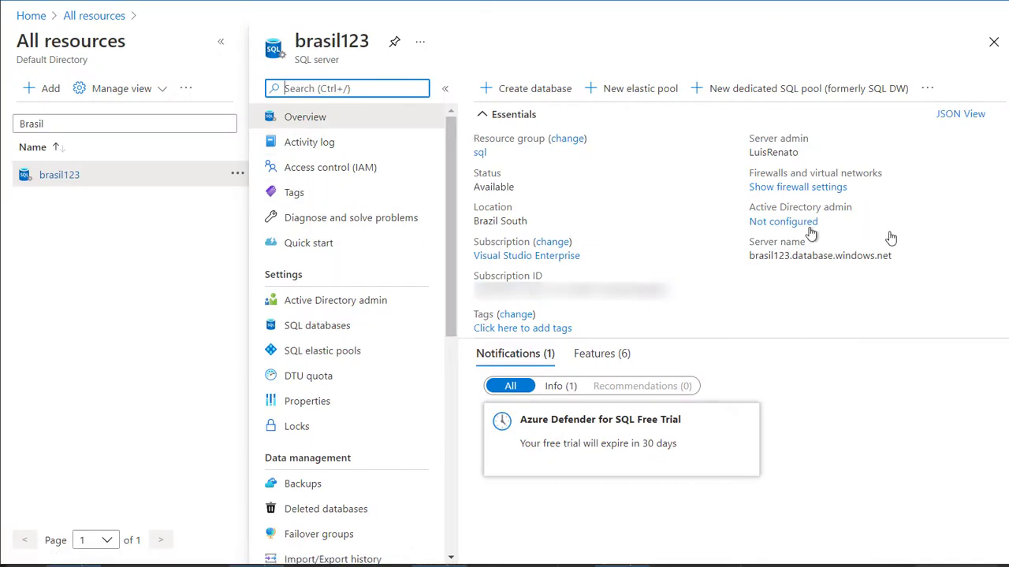
Review the brasil123 server's available resources, backups and failover groups.
scroll(788, 202, down, 3)
scroll(733, 315, down, 3)
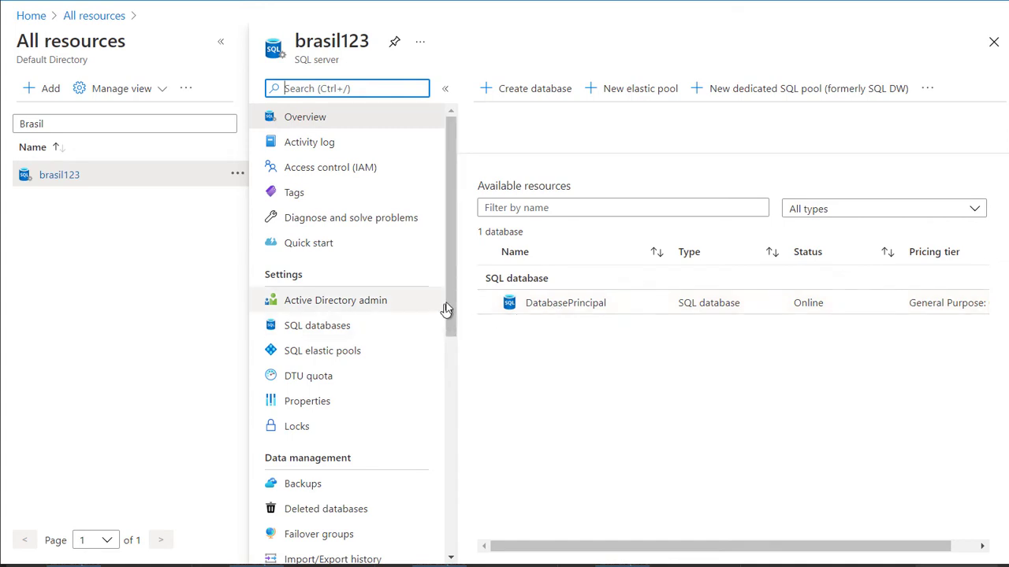
drag(450, 277, 454, 417)
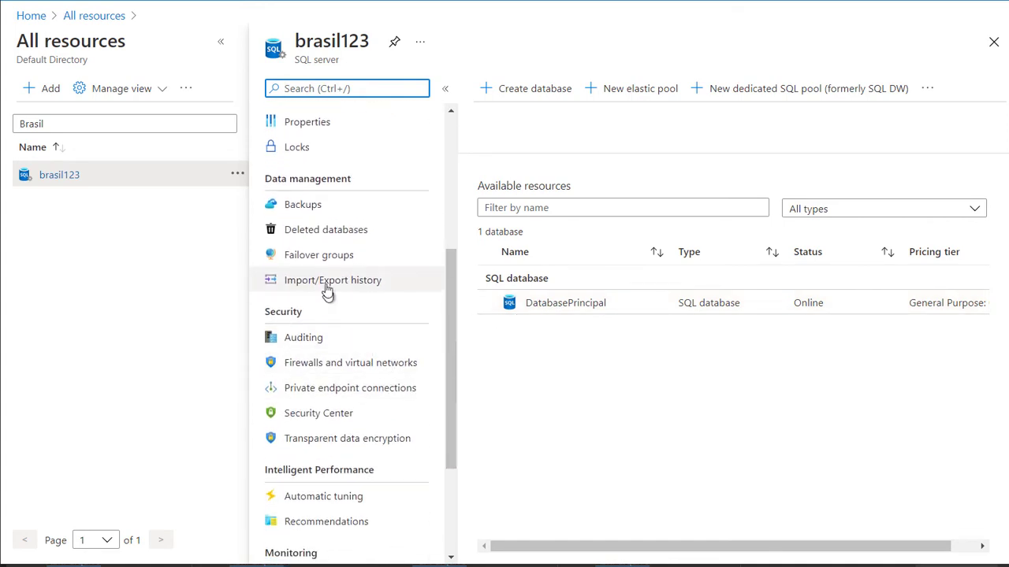
click(328, 210)
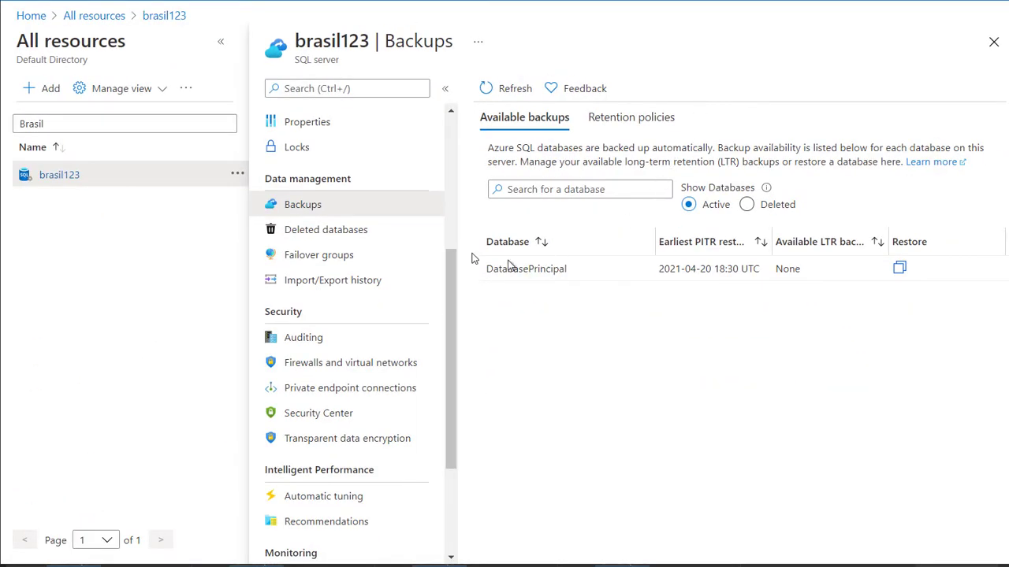
click(357, 262)
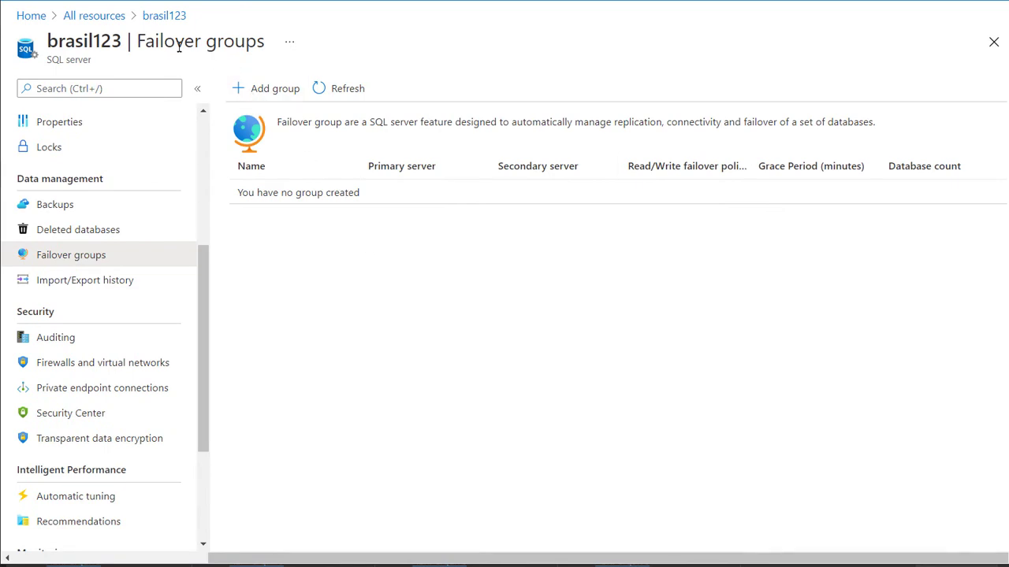
Open the Geo-Replication settings of the DatabasePrincipal database on the brasil123 server.
click(157, 17)
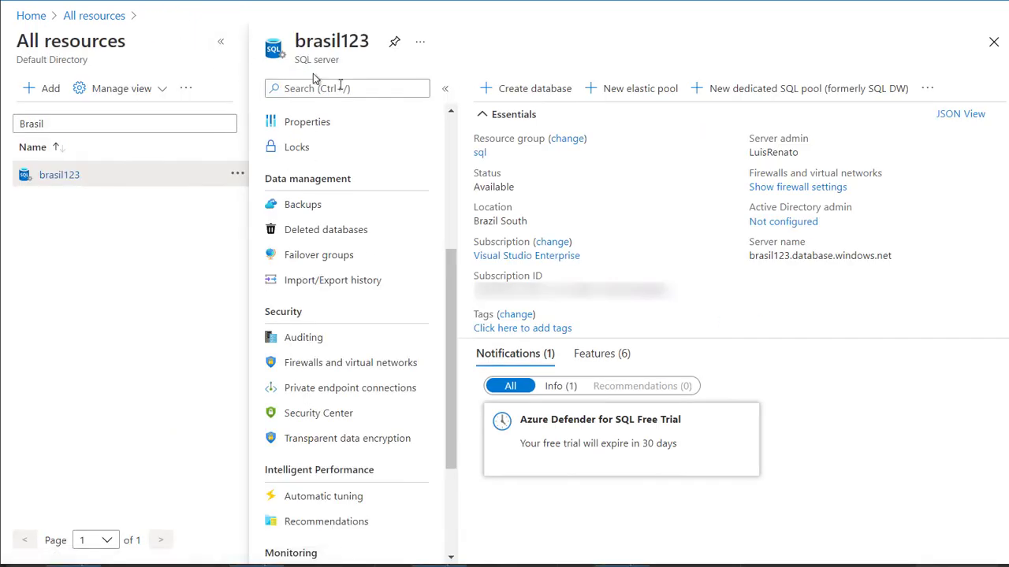
scroll(709, 281, down, 5)
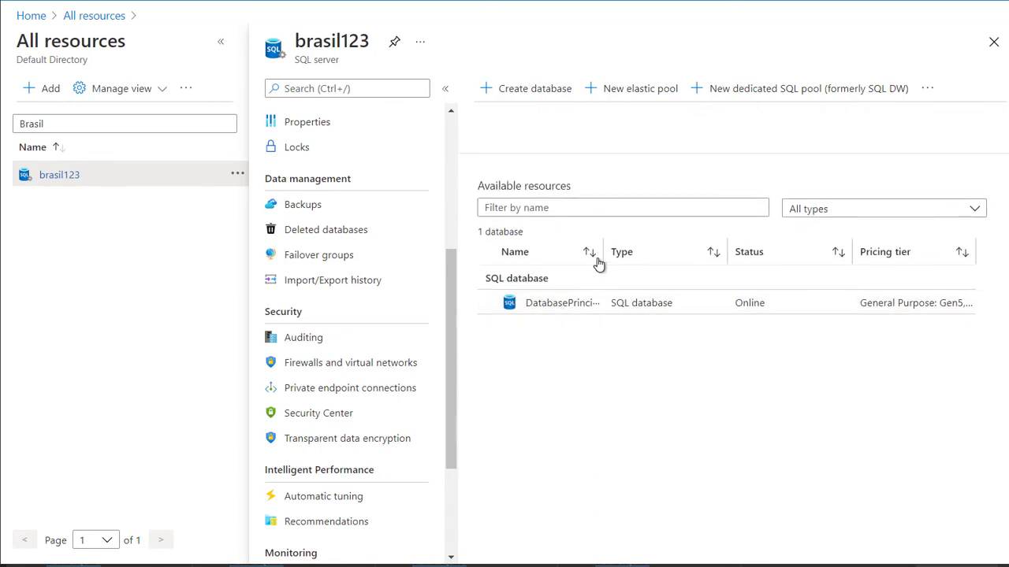
click(570, 305)
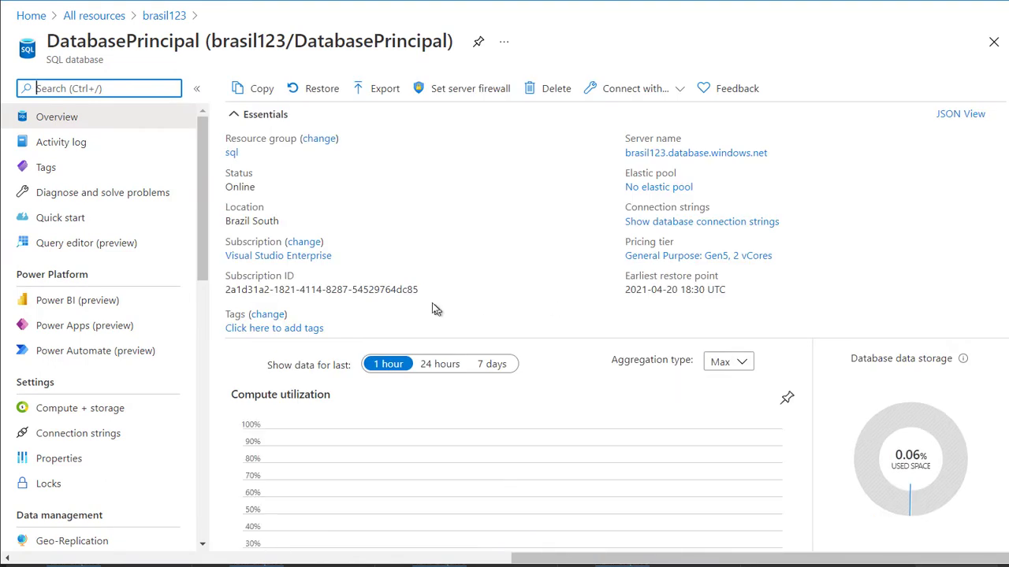
mouse_move(208, 193)
mouse_down()
mouse_move(209, 239)
mouse_move(319, 193)
mouse_up()
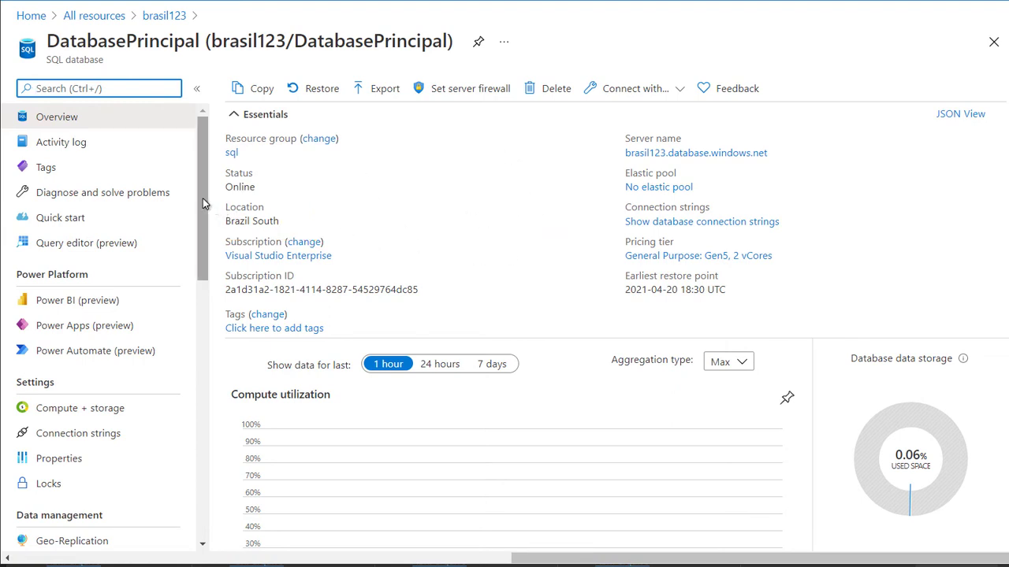
scroll(186, 308, down, 4)
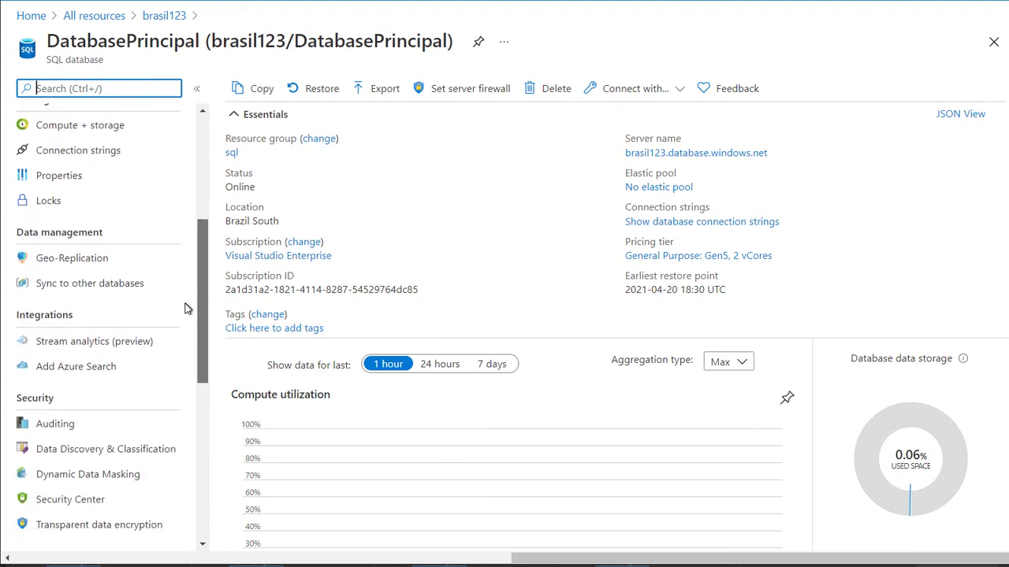
click(89, 237)
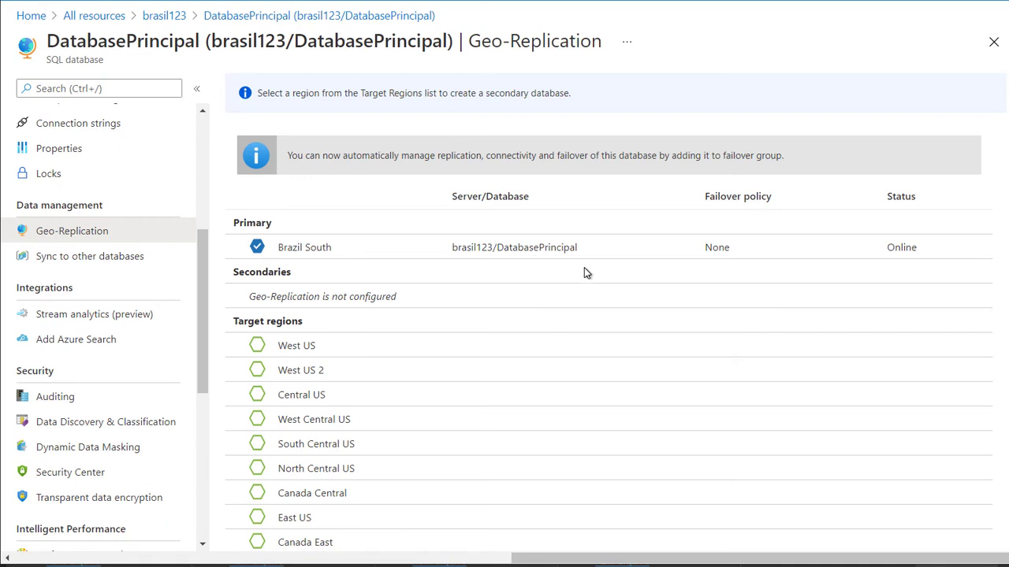
Start a geo-replica of DatabasePrincipal by choosing East US as the target region.
scroll(584, 267, down, 1)
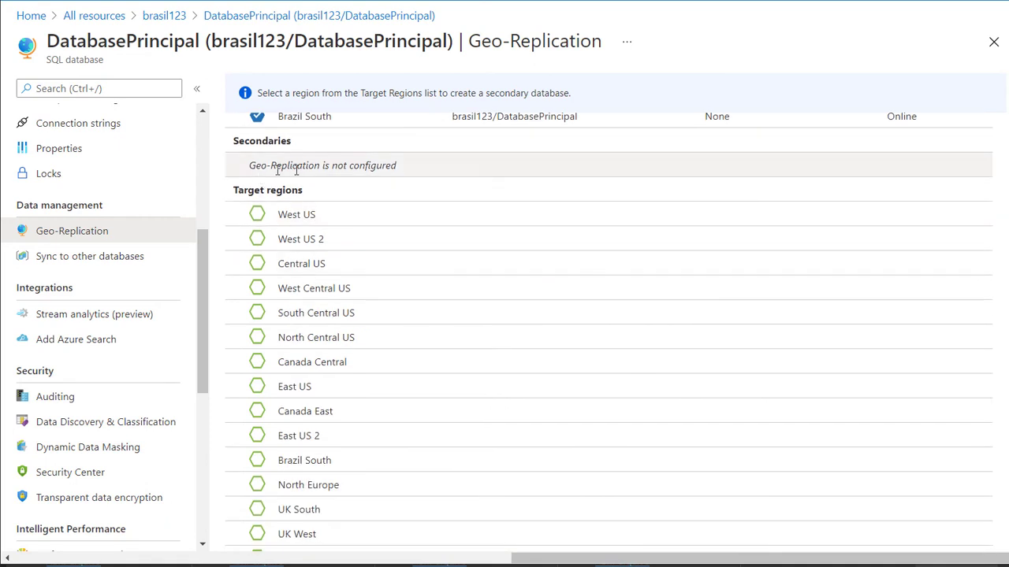
drag(409, 165, 248, 168)
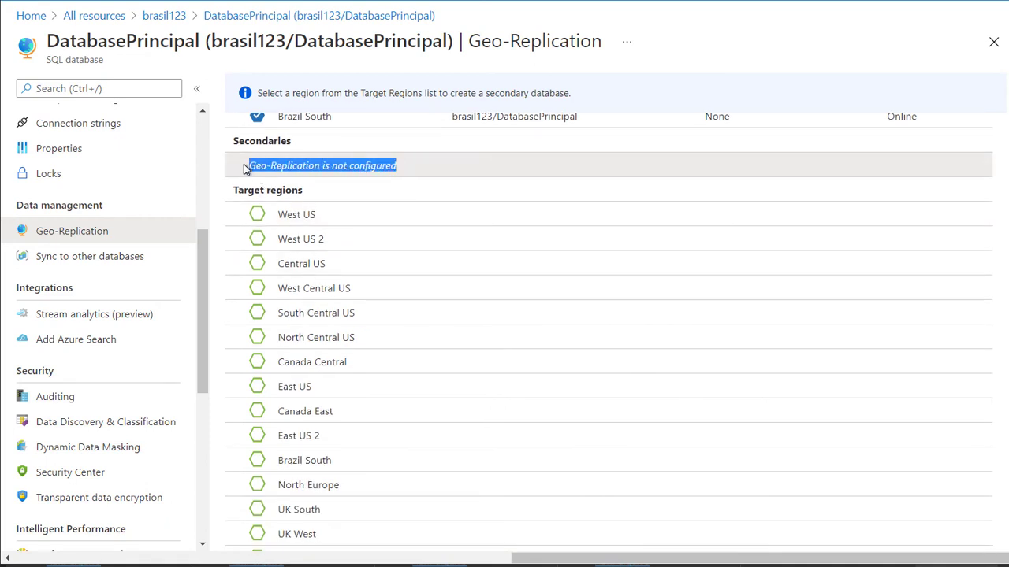
click(414, 162)
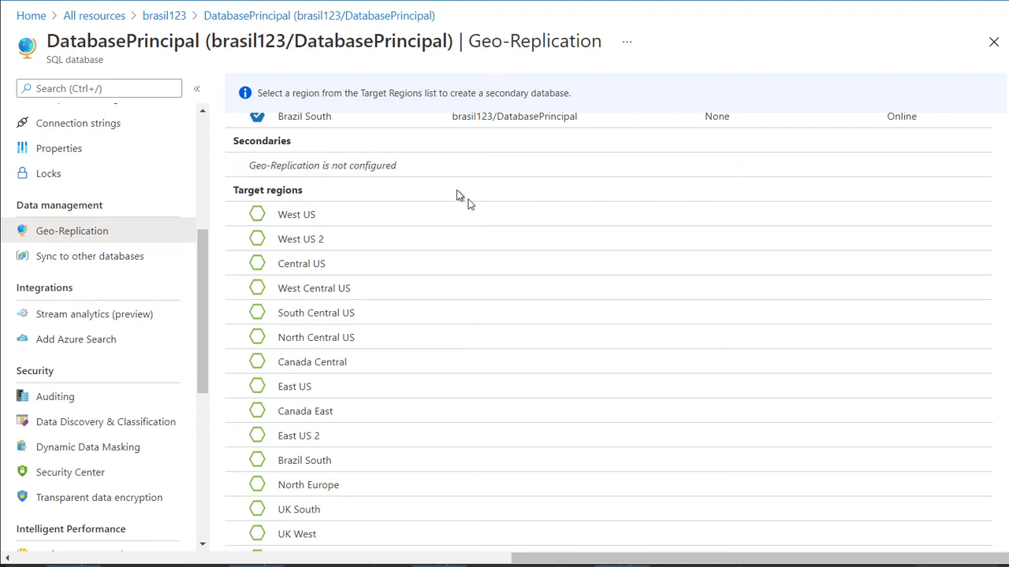
scroll(470, 260, down, 1)
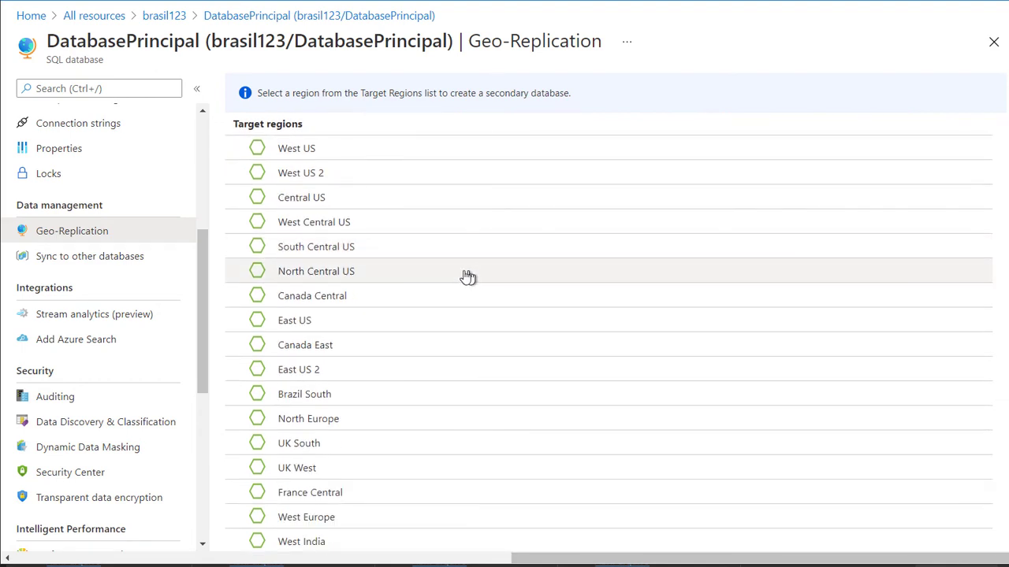
click(257, 322)
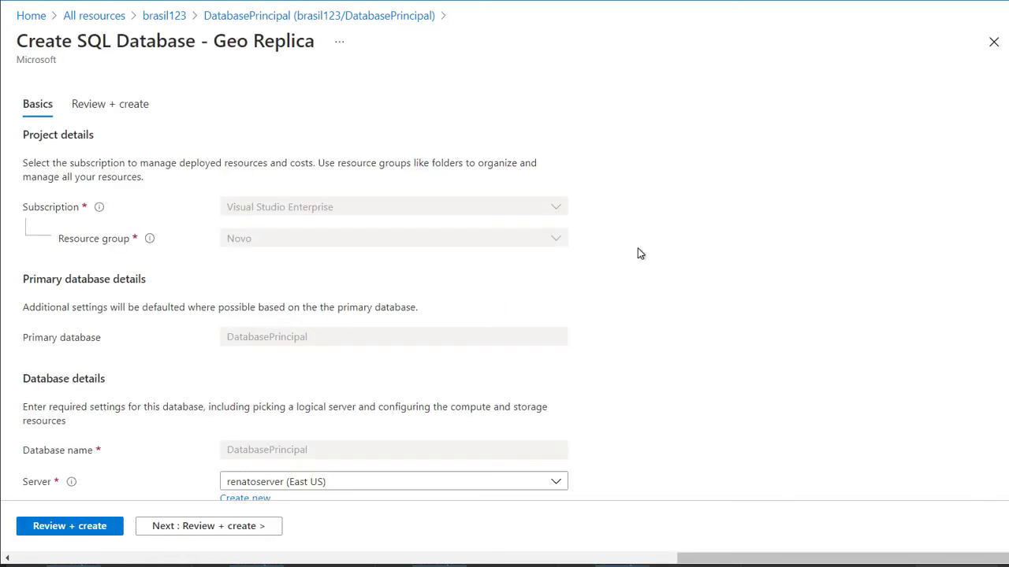
Choose renatoserver (East US) as the replica's server and proceed to the review.
scroll(640, 254, down, 3)
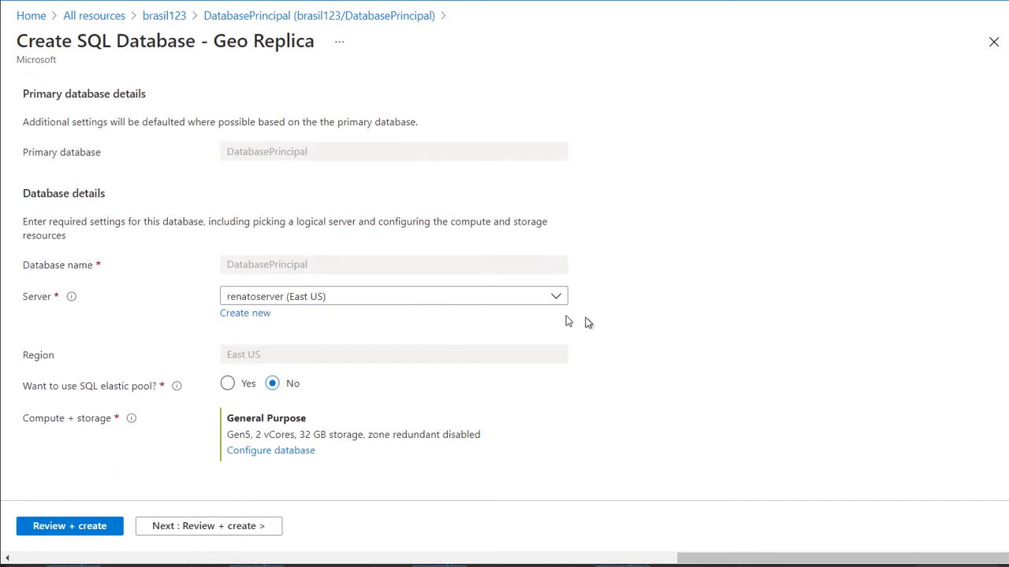
click(556, 299)
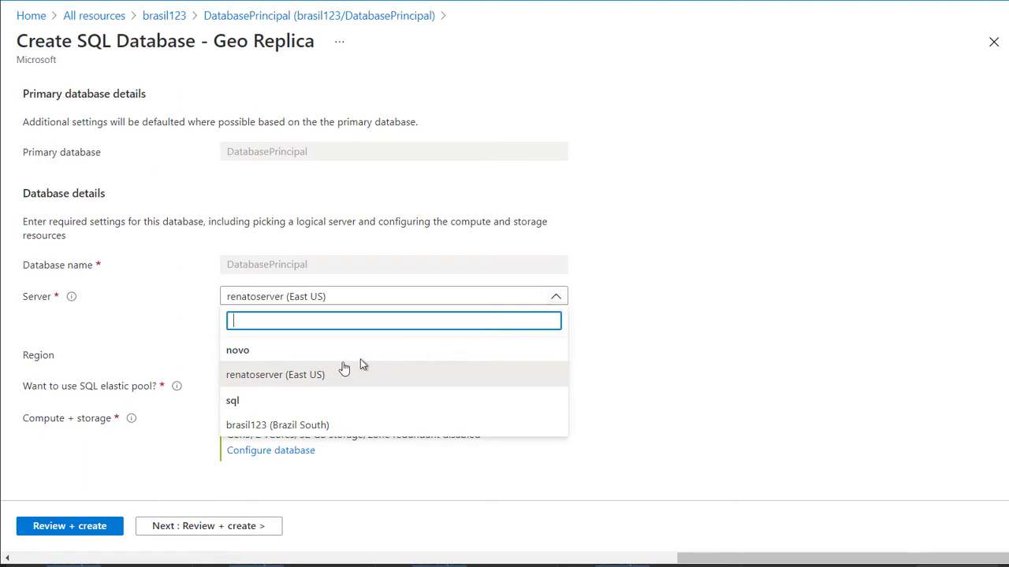
click(297, 383)
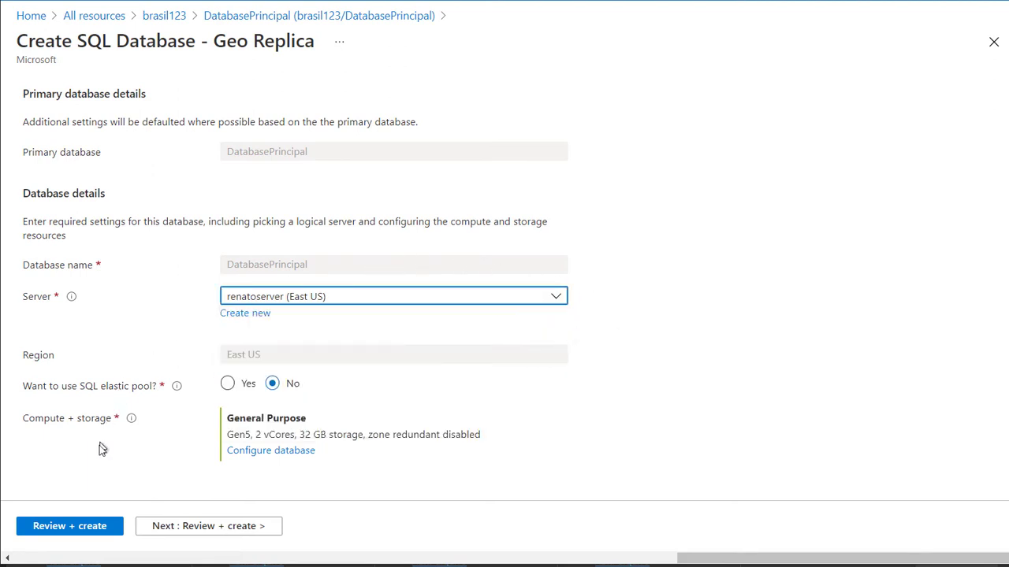
click(101, 525)
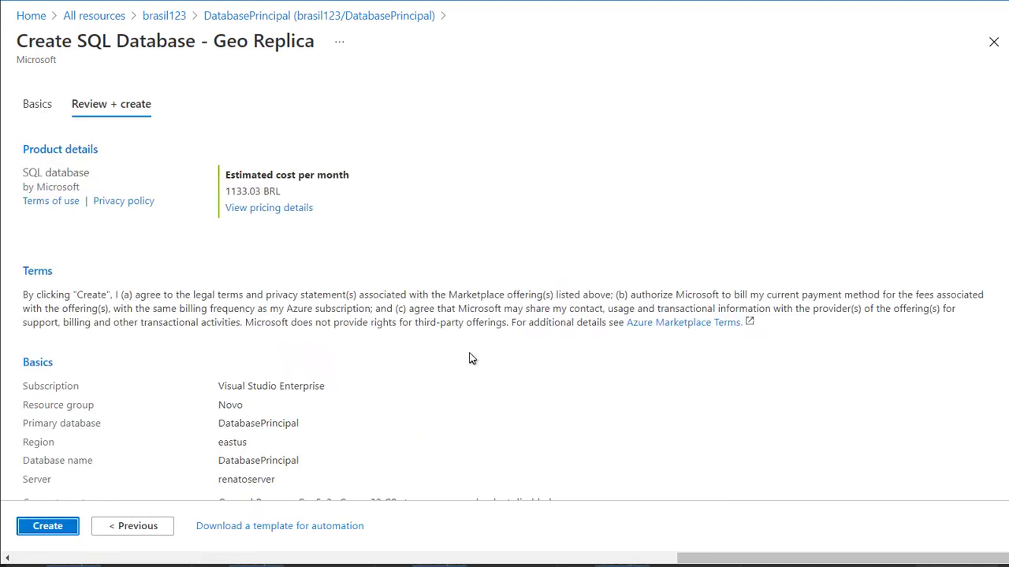
Check the geo-replica summary, create the replica database and dismiss the deployment notification.
scroll(411, 258, down, 1)
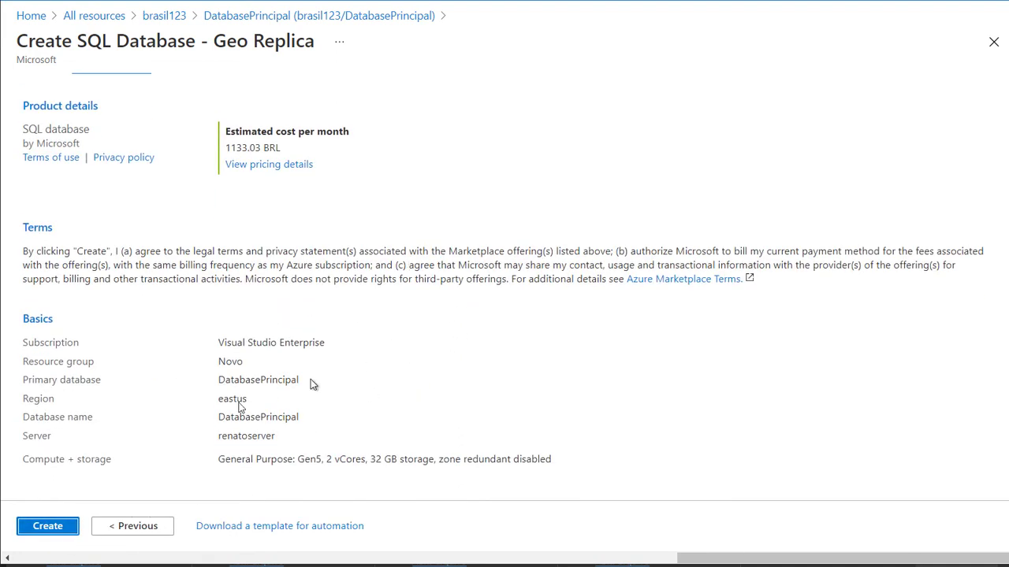
click(54, 532)
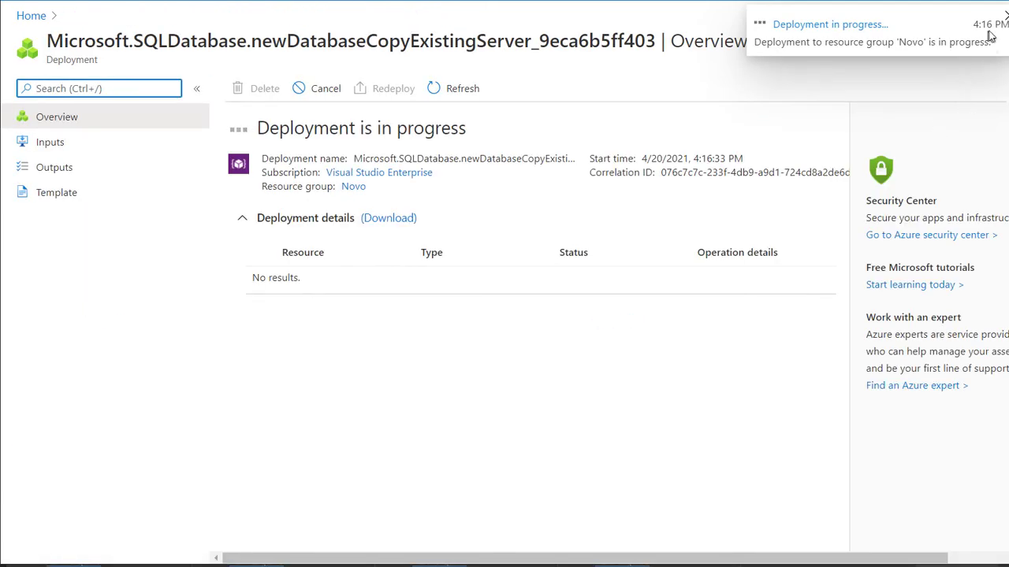
click(1006, 15)
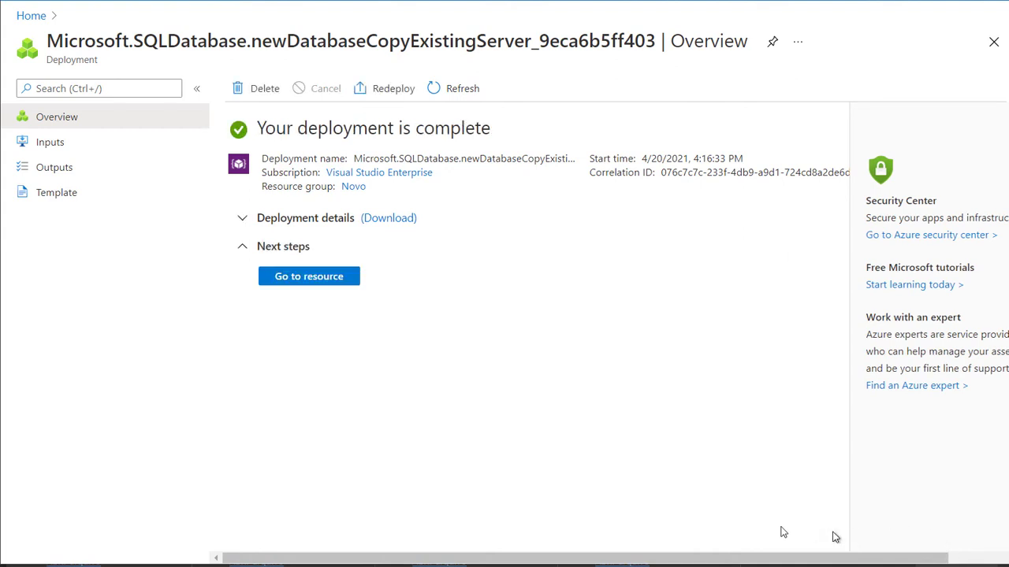
Open the deployed DatabasePrincipal replica on renatoserver and show its Geo-Replication settings.
click(337, 282)
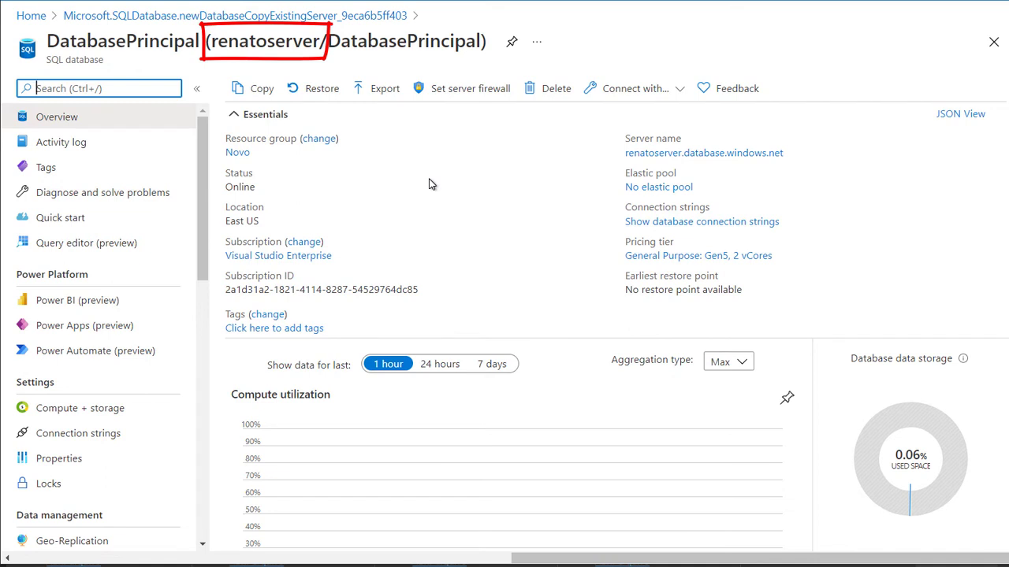
scroll(425, 185, down, 1)
scroll(149, 282, down, 1)
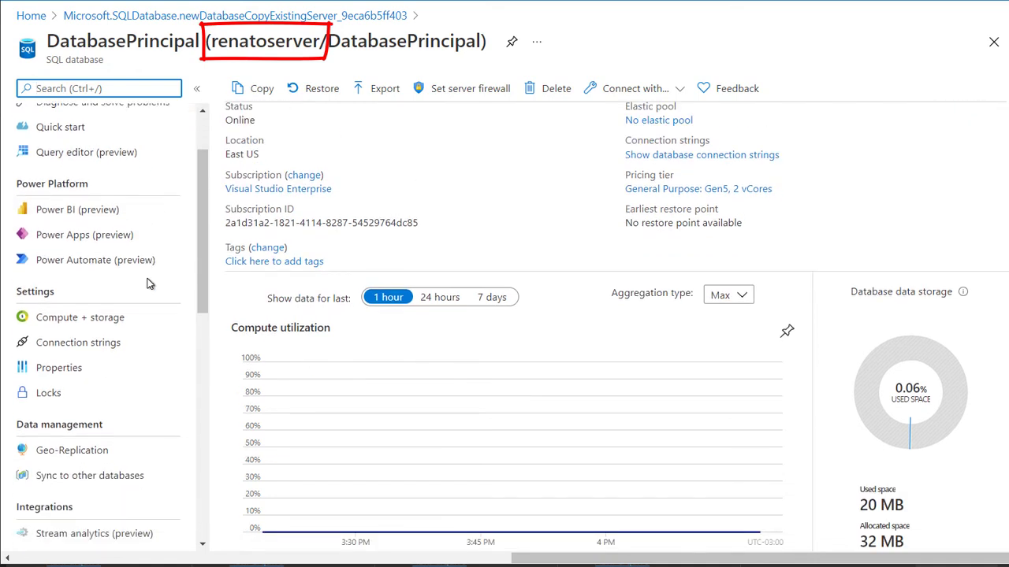
scroll(148, 283, down, 1)
click(74, 412)
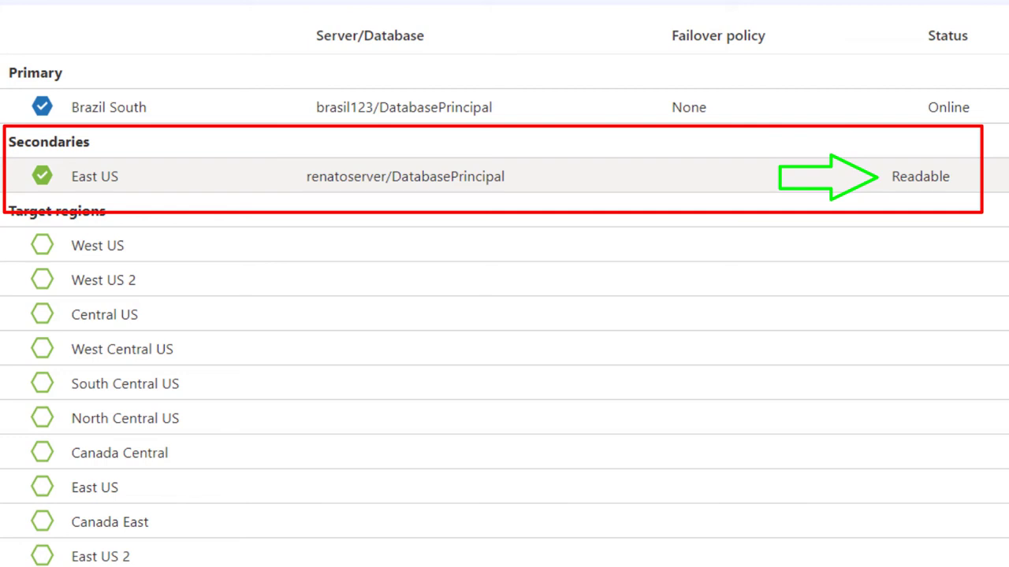
Inspect the available actions for the East US secondary and open its details.
click(974, 162)
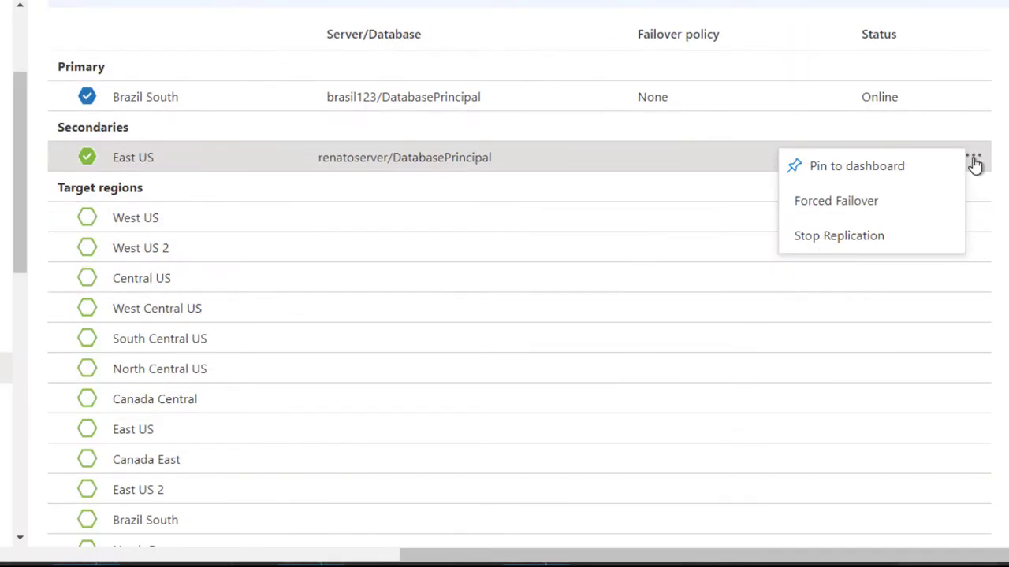
click(975, 160)
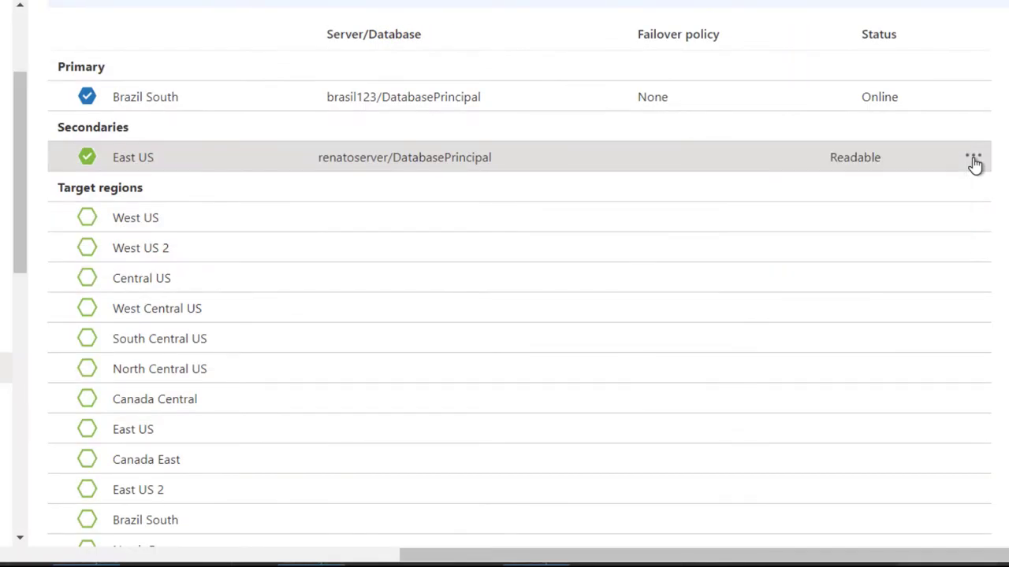
click(974, 161)
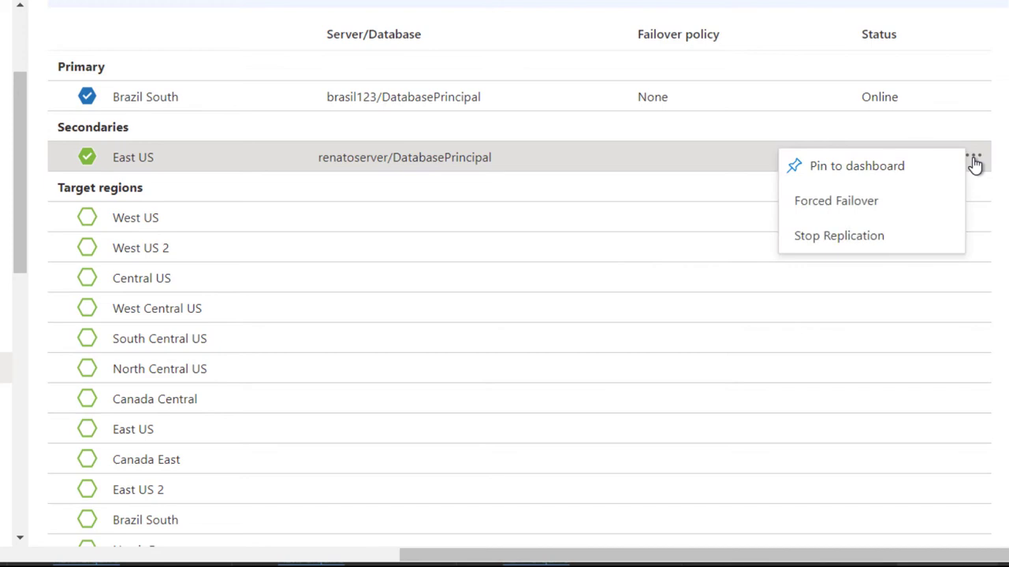
click(975, 161)
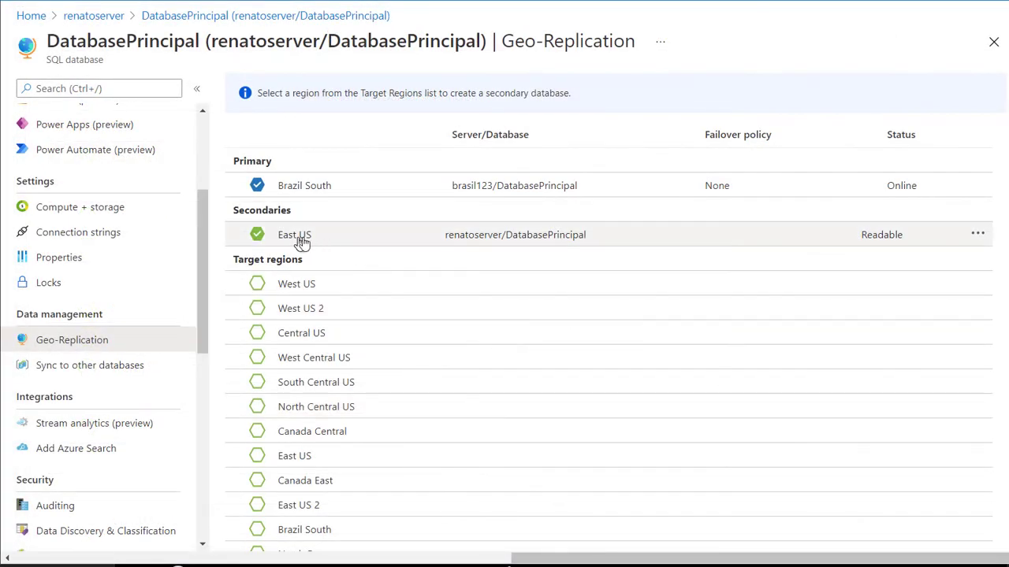
click(304, 240)
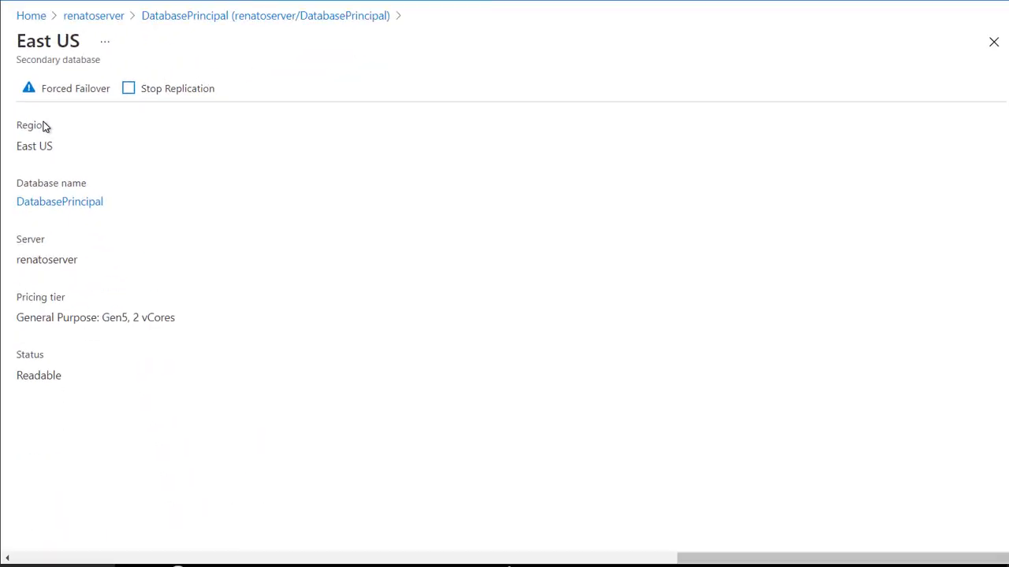
Go back to the brasil123 server and open the Query editor of its DatabasePrincipal database.
click(34, 18)
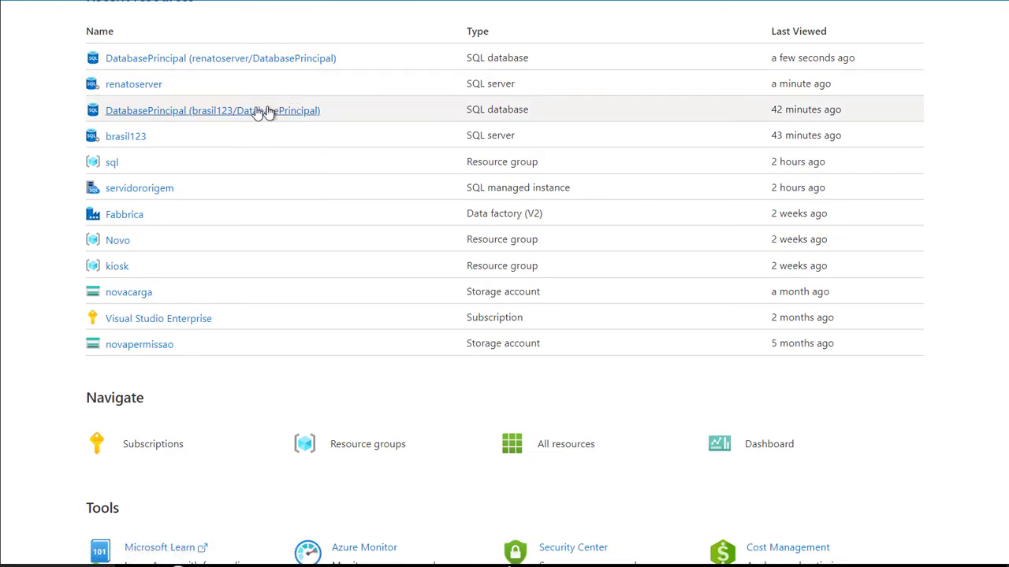
click(124, 138)
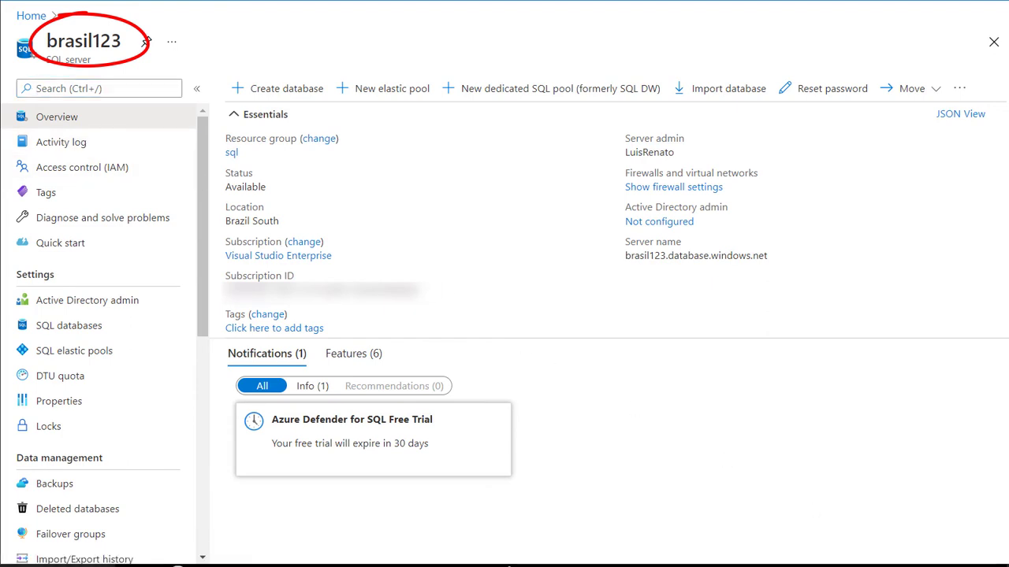
scroll(862, 289, down, 5)
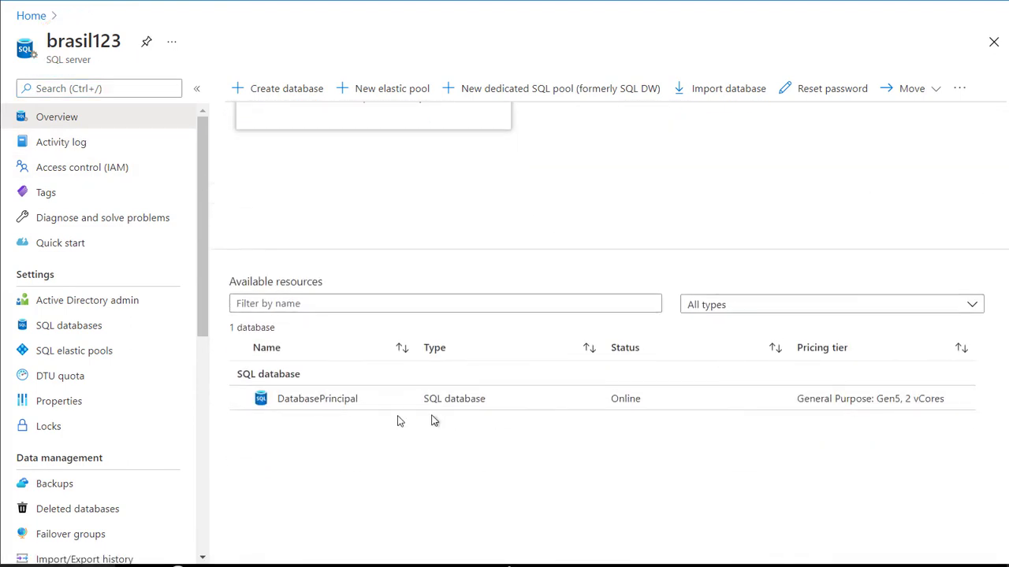
click(286, 403)
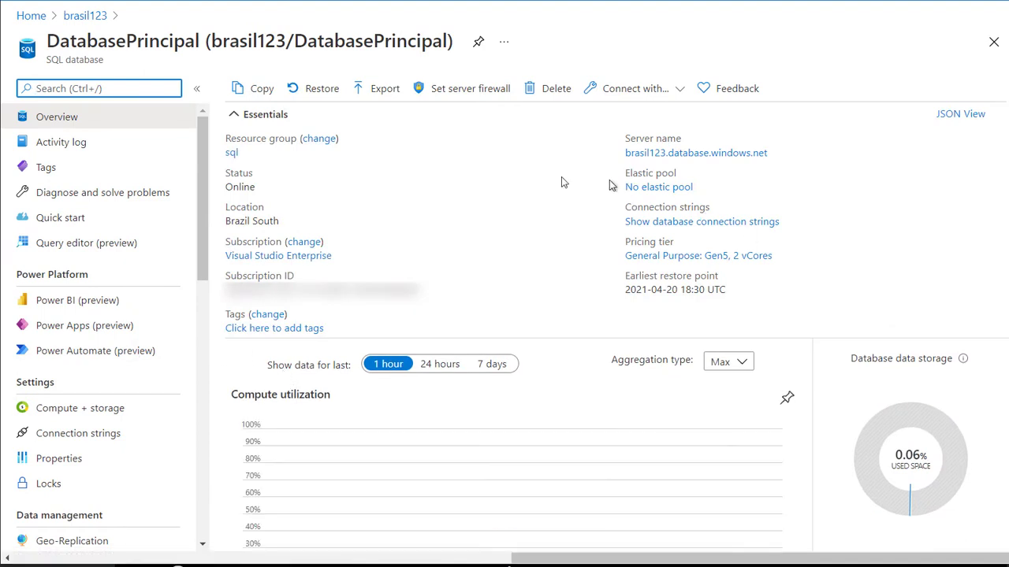
click(93, 244)
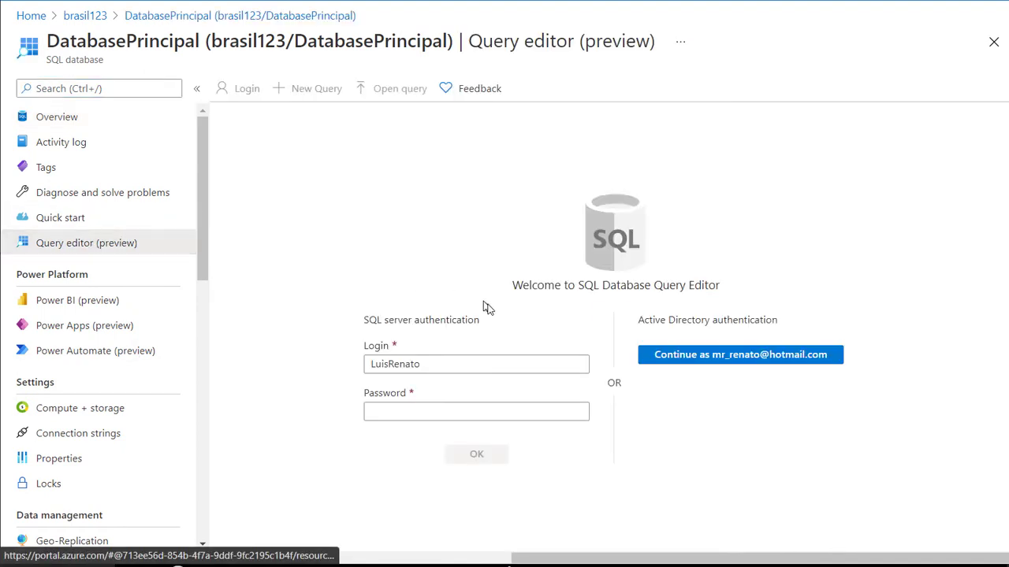
Enter the SQL server login's password and sign in to the query editor on brasil123.
click(416, 409)
text(•)
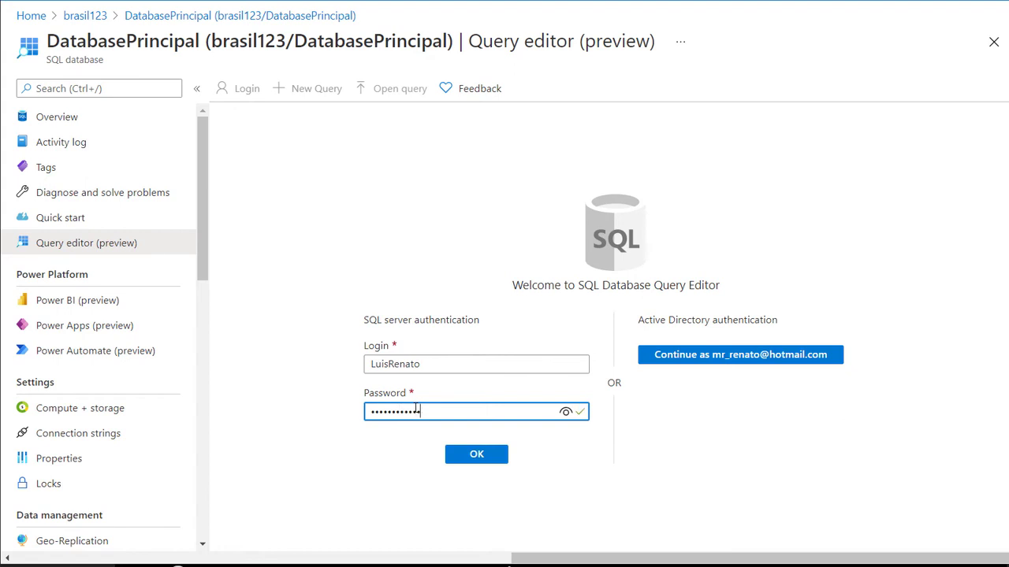
click(503, 454)
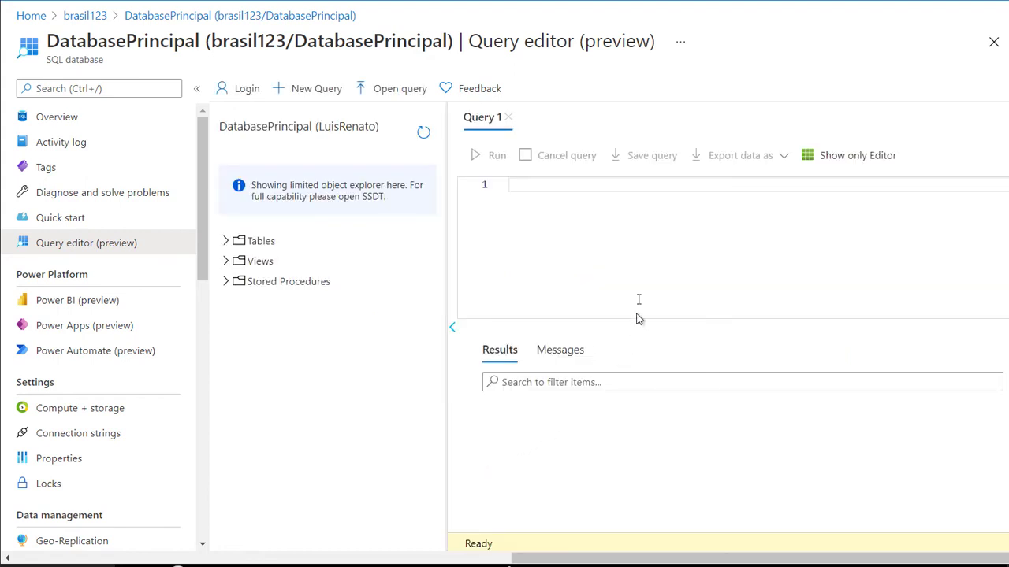
Create the table produto by running a statement with columns codigo int, nome char(10) and preço numeric(10,2).
click(568, 193)
text(Create )
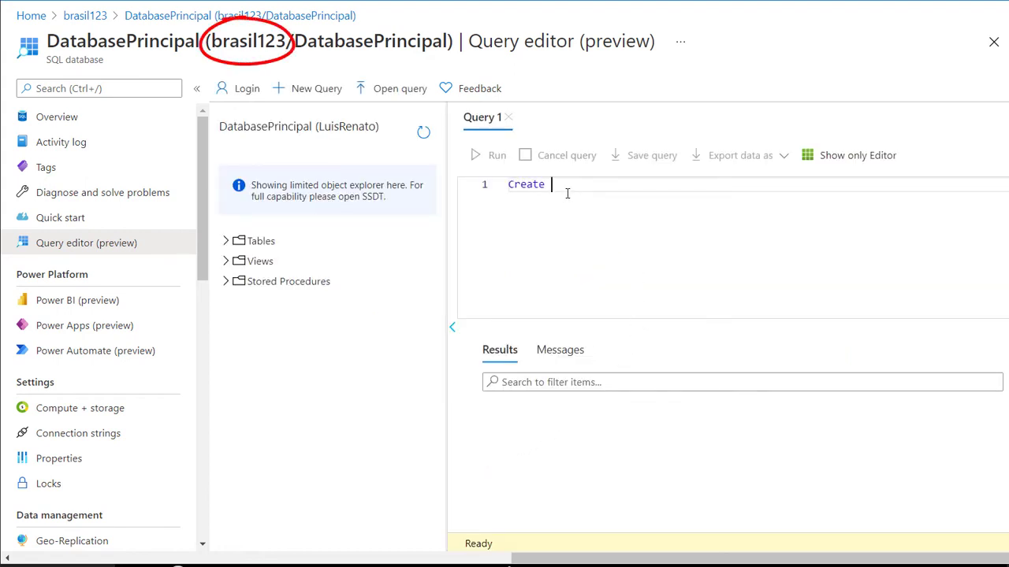
text(table produto)
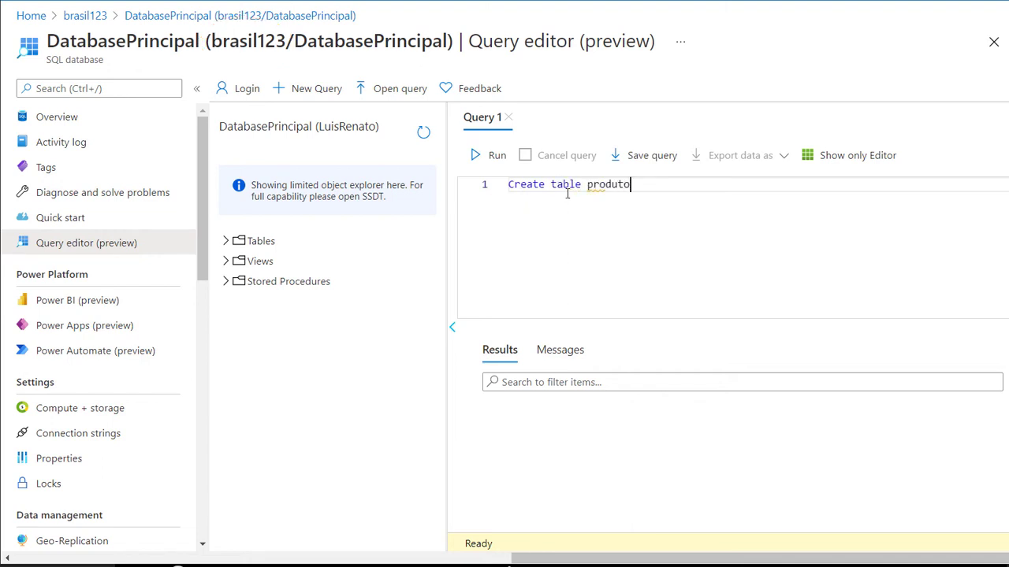
key(Return)
text(( c)
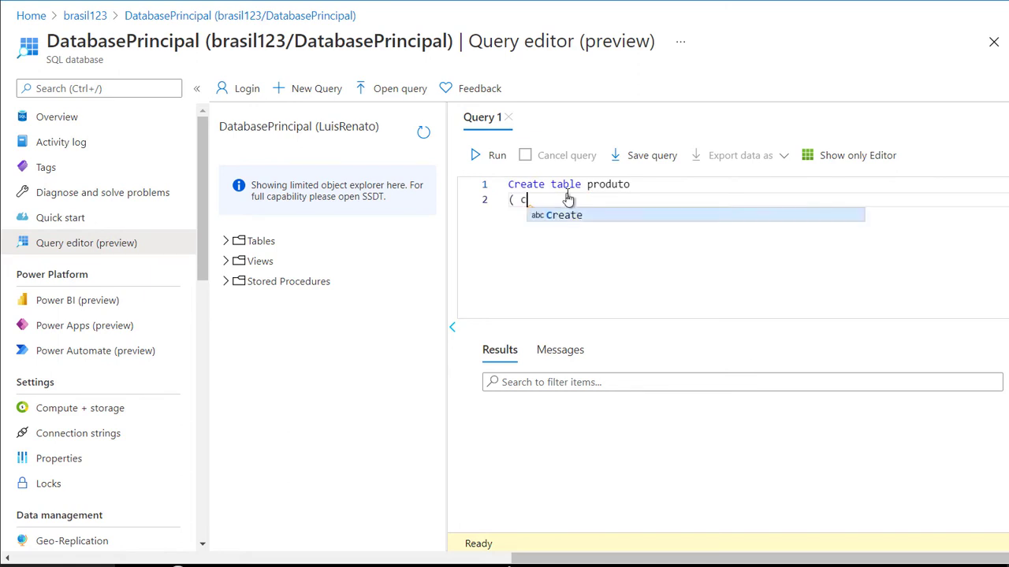
text(odigo int, n)
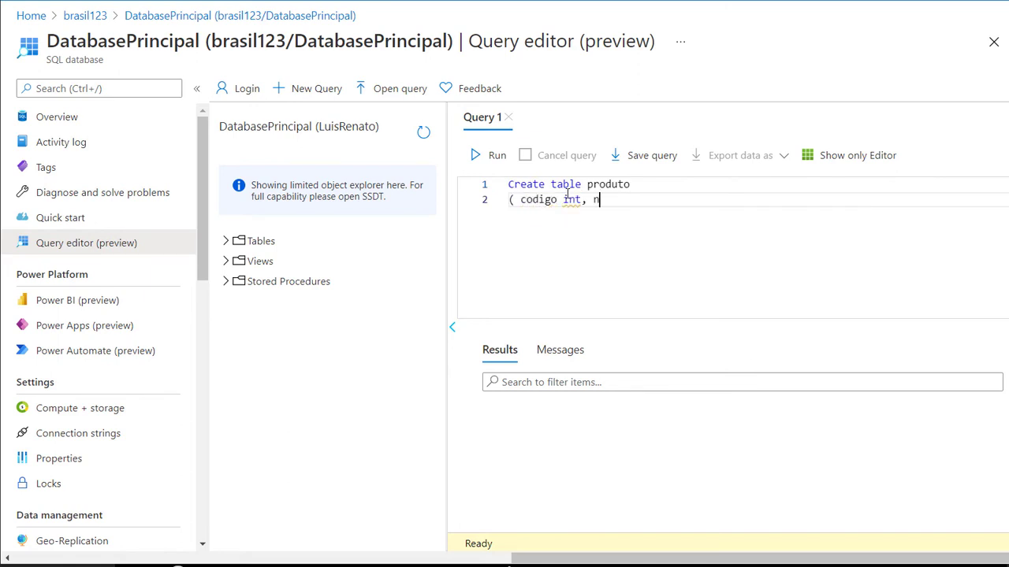
text(ome char(10), pre)
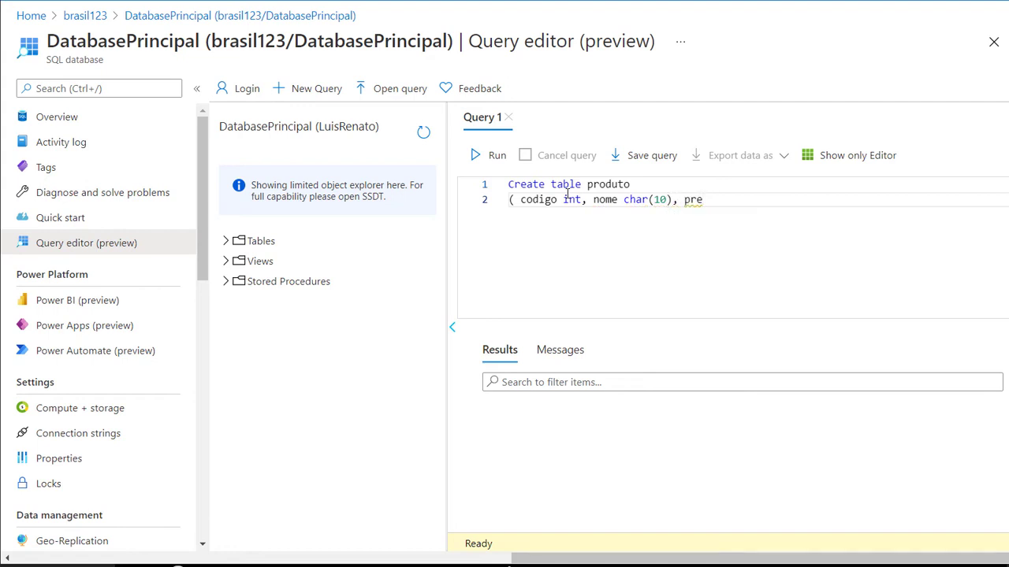
text(ço numeric(10,2)))
click(477, 157)
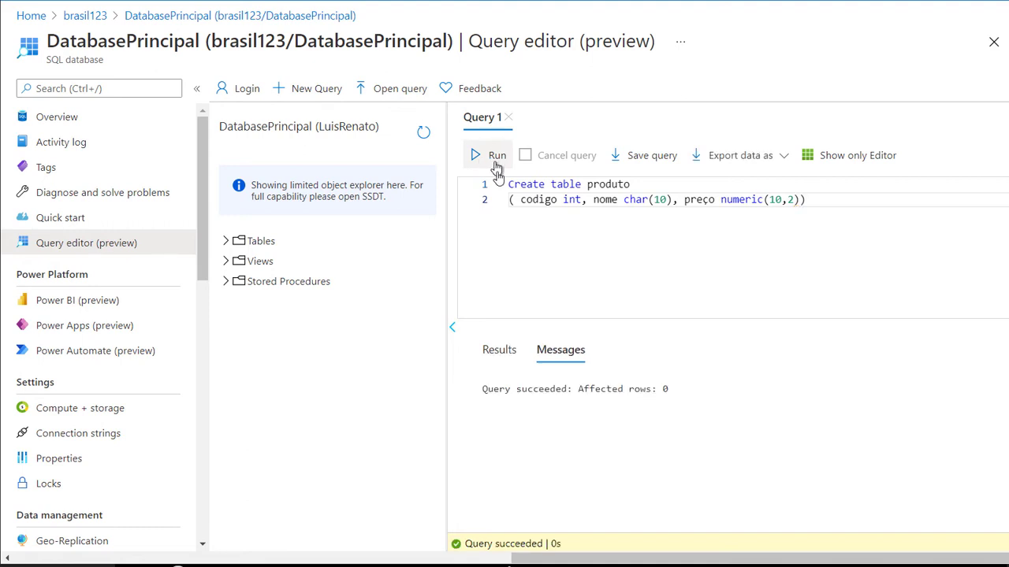
Replace the create statement with an insert into produto of the values 1, 'banana', 2.64 and run it.
drag(818, 201, 509, 183)
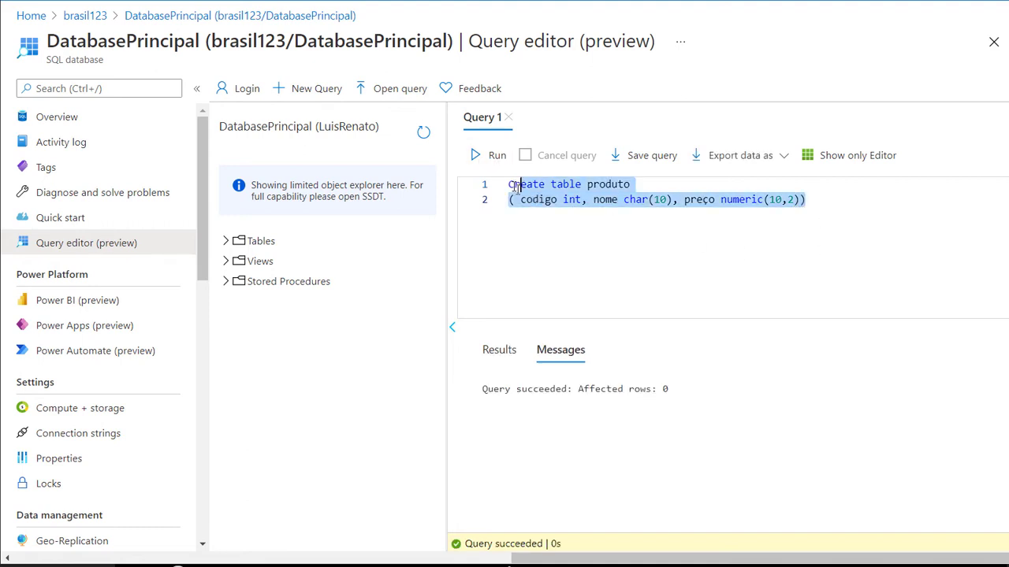
key(BackSpace)
text(i)
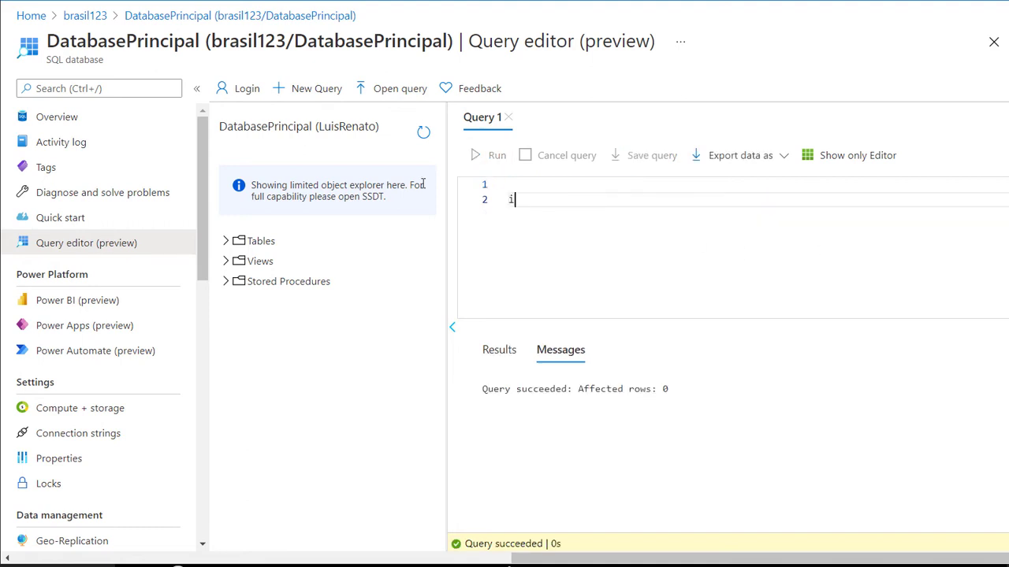
text(nsert produto)
key(Return)
text(values)
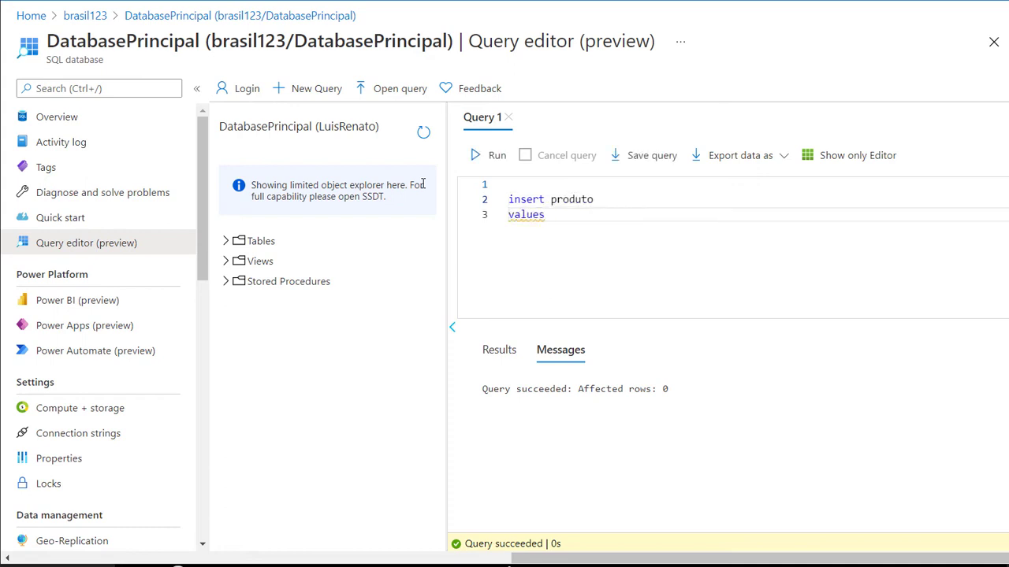
text(( 1, 'banana', 2.6)
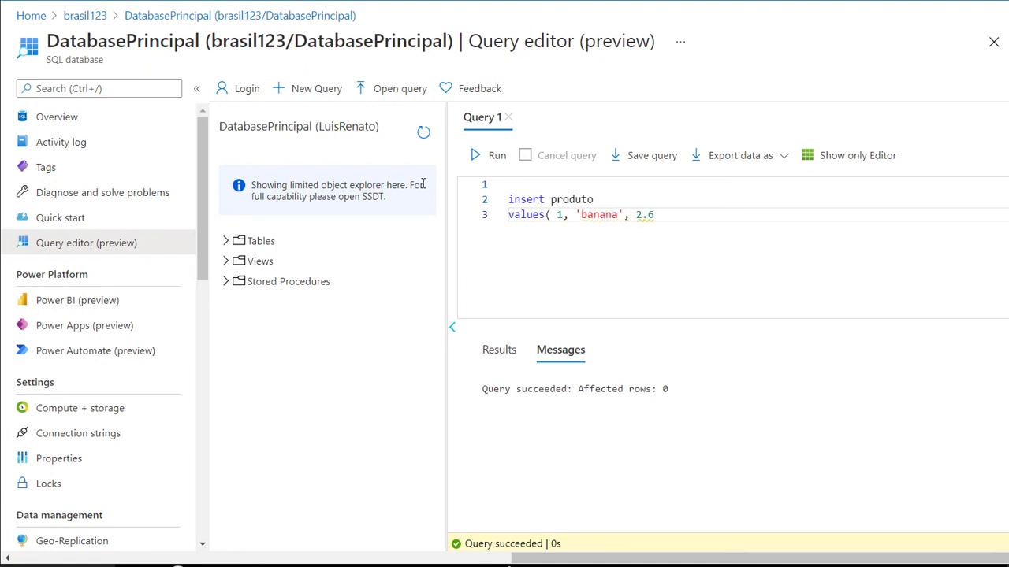
text(4))
click(495, 160)
Change the insert values to 2, 'maca', 1.20 and run the statement.
double_click(560, 214)
text(2)
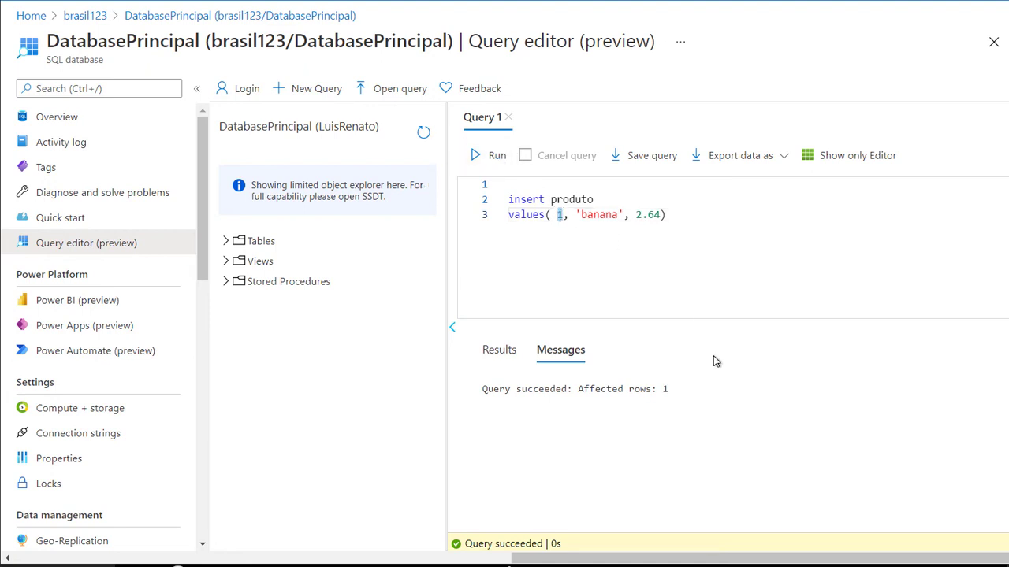
drag(581, 214, 624, 214)
text(maca)
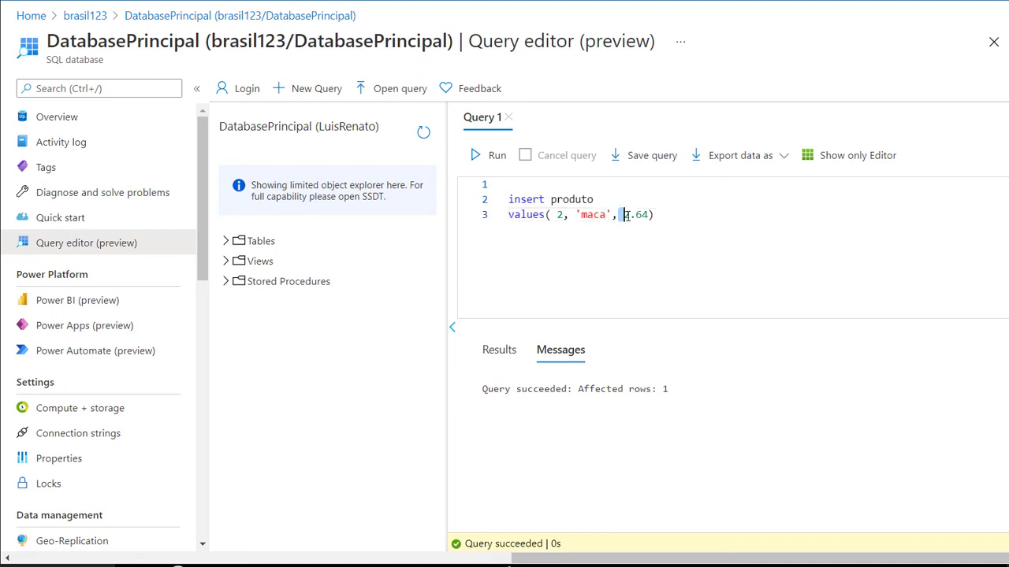
click(632, 214)
key(shift+Left)
text(1)
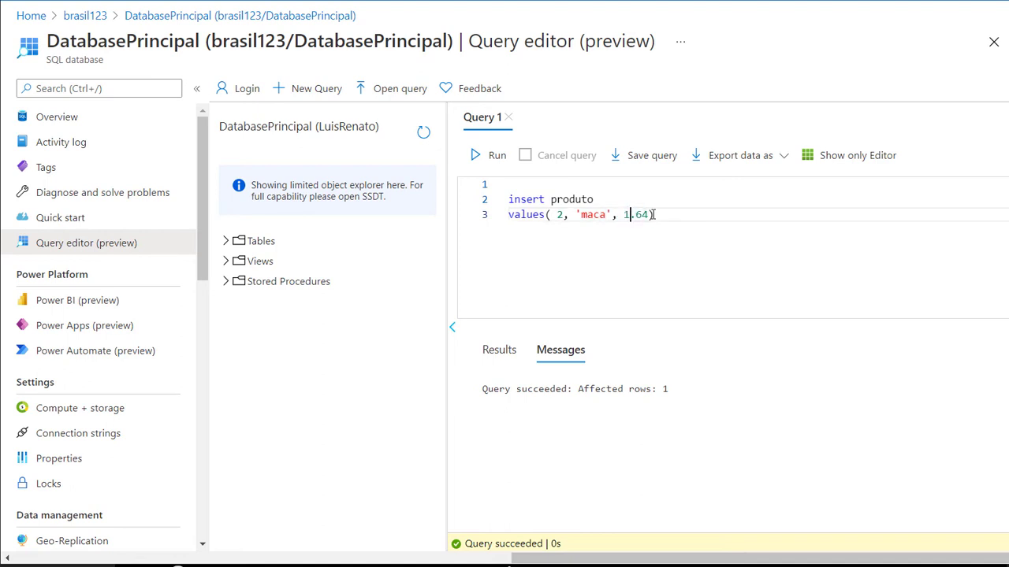
key(Right)
key(shift+Right)
key(shift+Right)
text(20)
Change the insert values to 3, 'melão', 5.80 and run the statement.
key(BackSpace)
text(3)
double_click(593, 214)
key(BackSpace)
text(melo)
key(BackSpace)
text(ão)
key(Delete)
text(5)
key(Right)
key(shift+Right)
key(shift+Right)
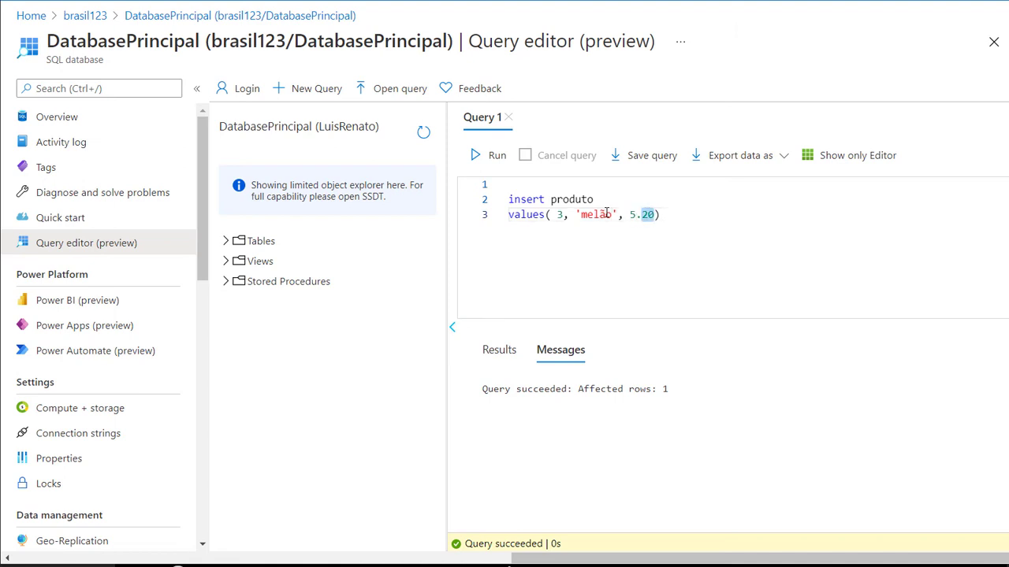
text(80)
click(499, 160)
Replace the insert statement with "select * from produto" and run it on the primary database.
drag(664, 216, 494, 204)
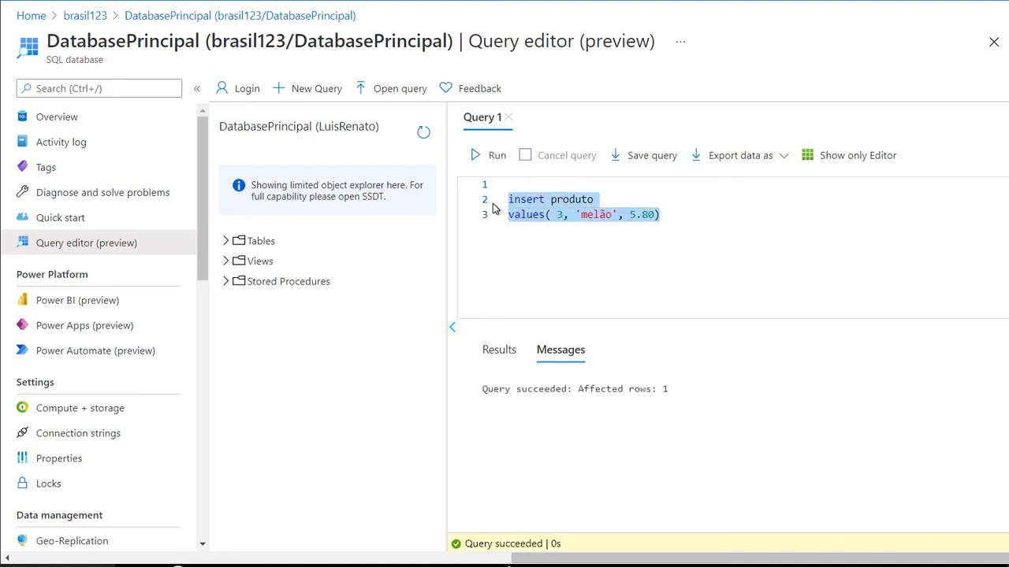
text(select * from)
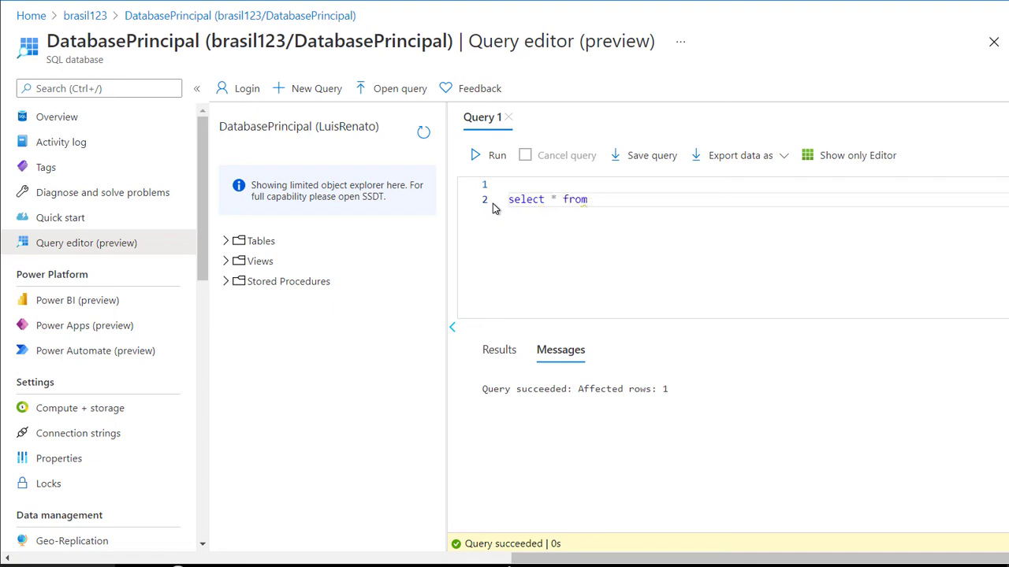
text( produto)
click(476, 155)
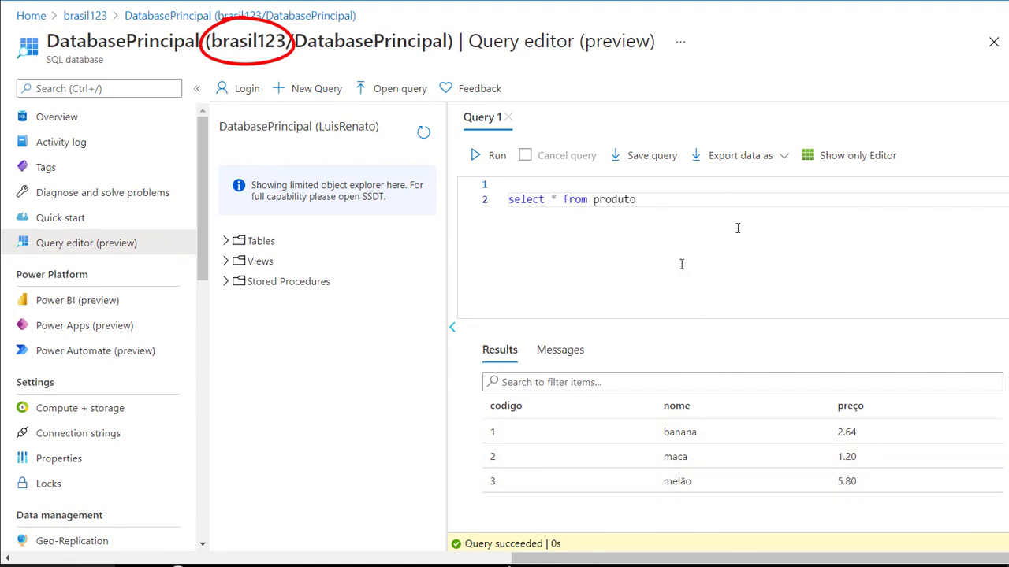
Go back to the home page and open the Query editor of the DatabasePrincipal replica on renatoserver.
click(32, 16)
click(578, 39)
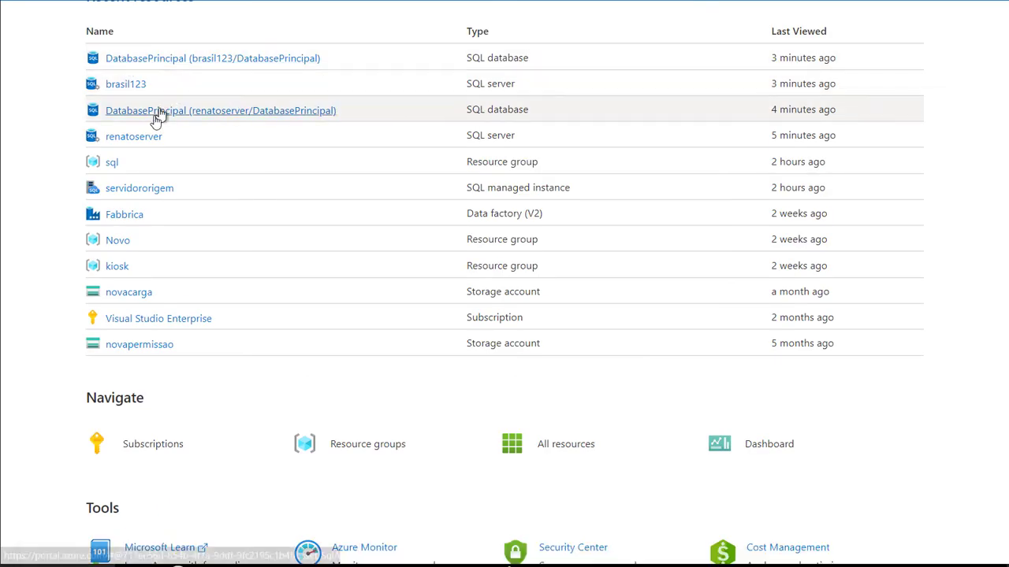
click(142, 143)
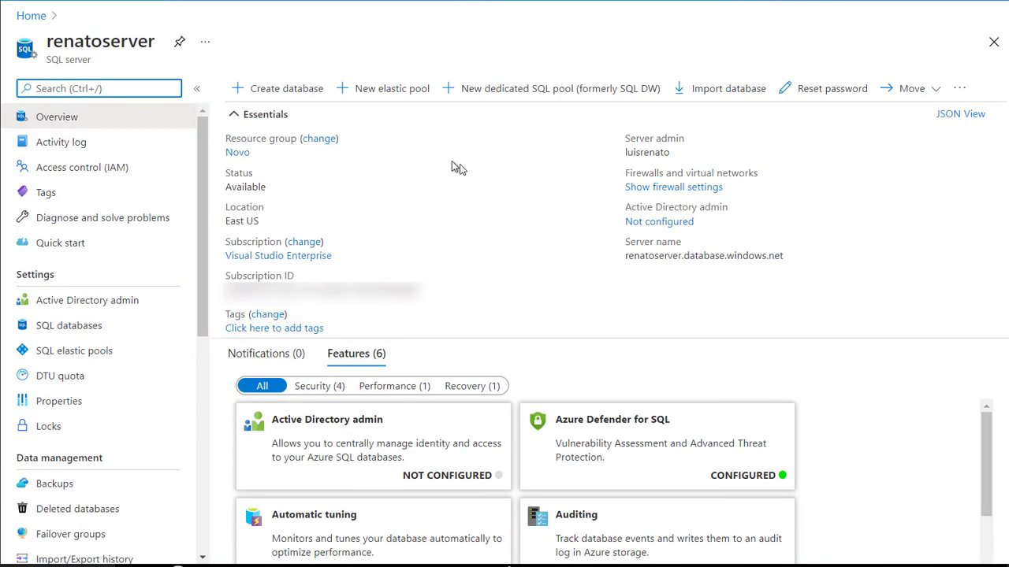
scroll(465, 172, down, 5)
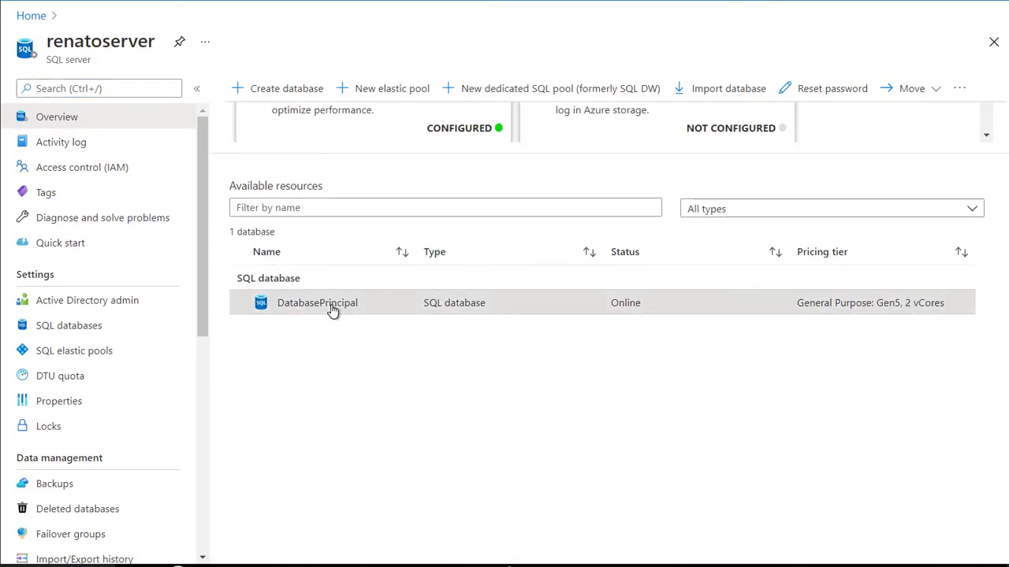
click(331, 303)
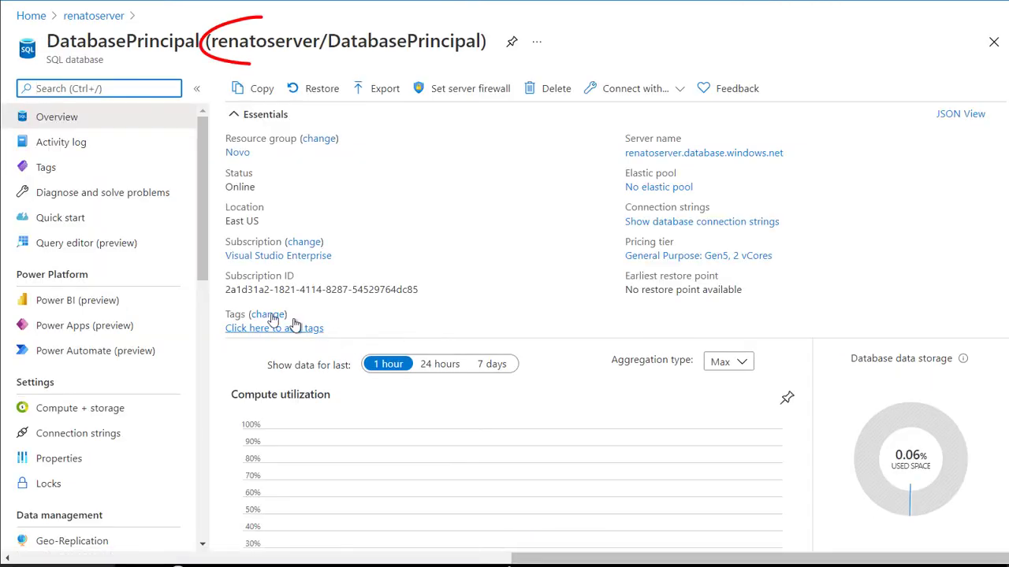
click(103, 246)
Enter the SQL server login's password and sign in to the query editor of the renatoserver replica.
click(397, 406)
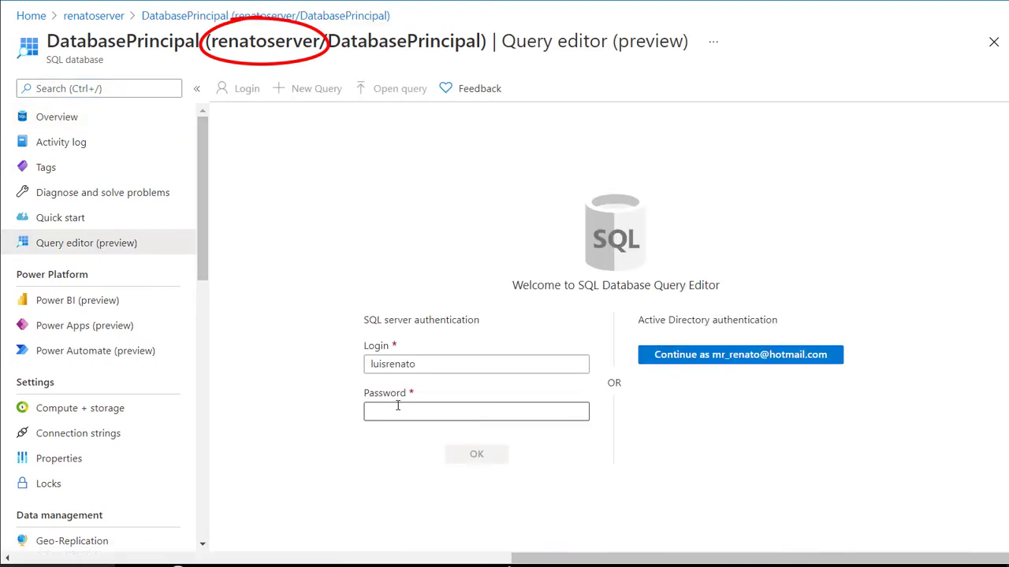
text(••••••••••)
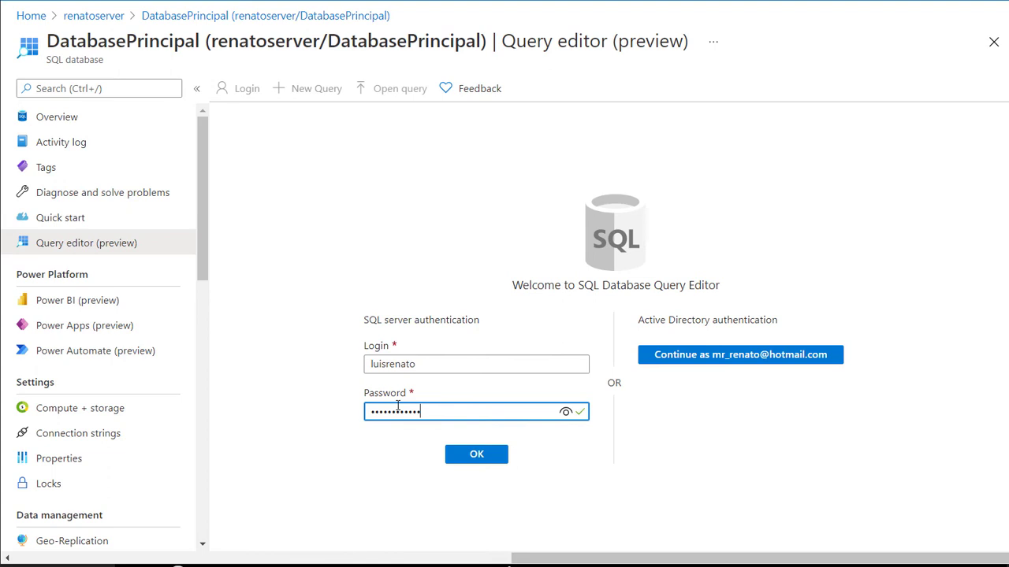
click(469, 457)
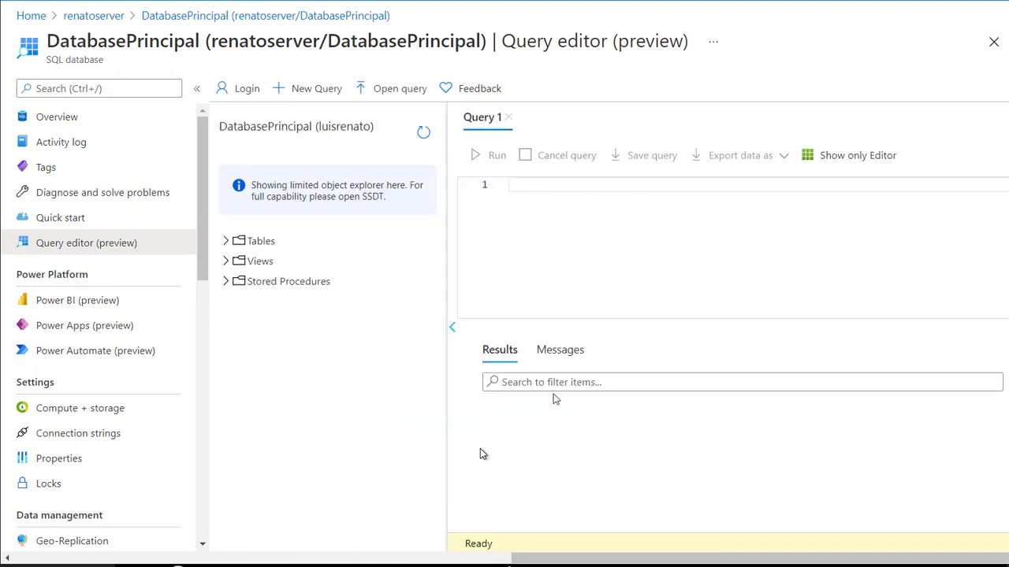
Run "select * from produto" on the renatoserver replica to check the replicated rows.
click(561, 207)
key(Return)
key(Return)
text(se)
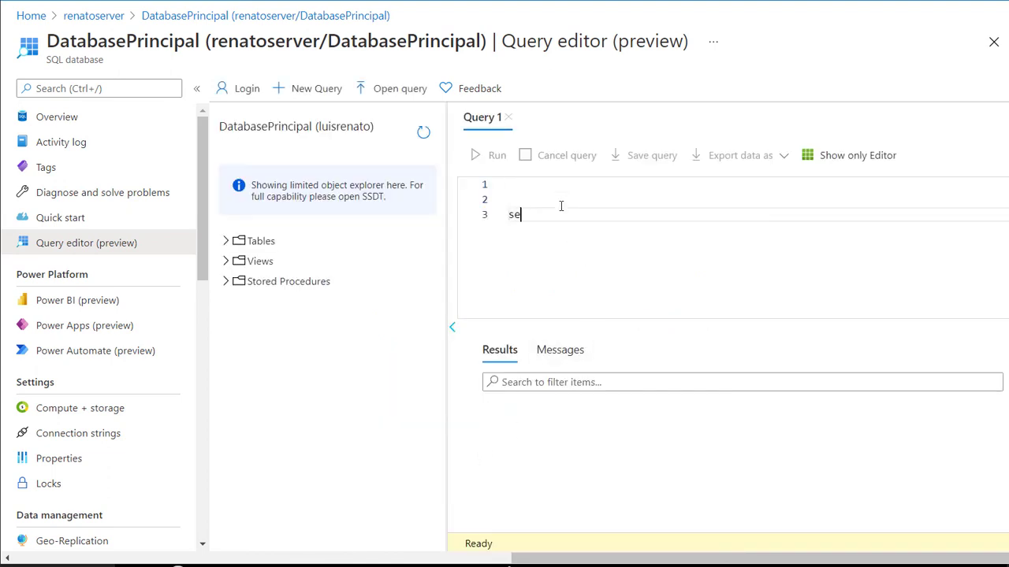
text(lect * from )
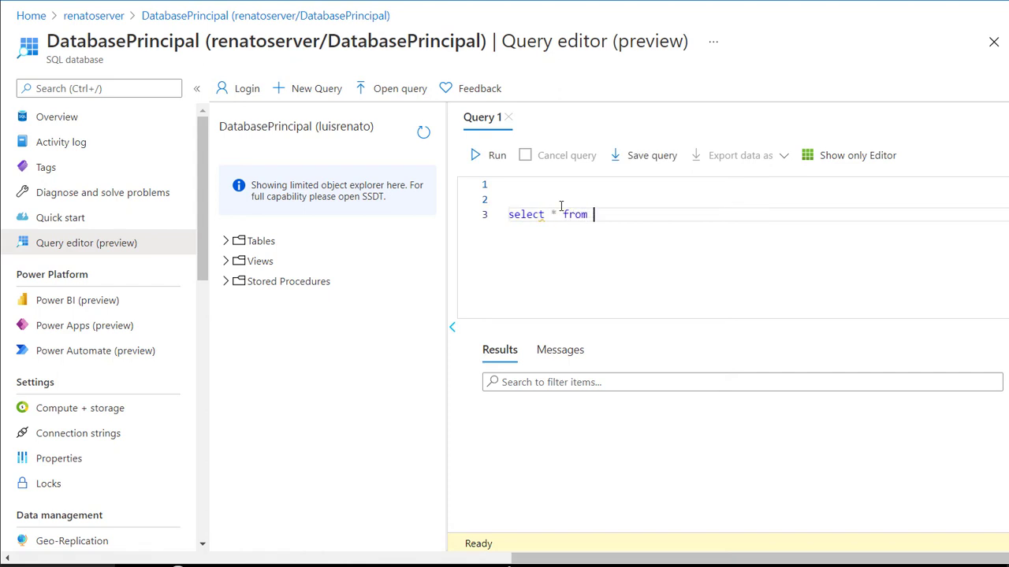
text(produto)
click(489, 165)
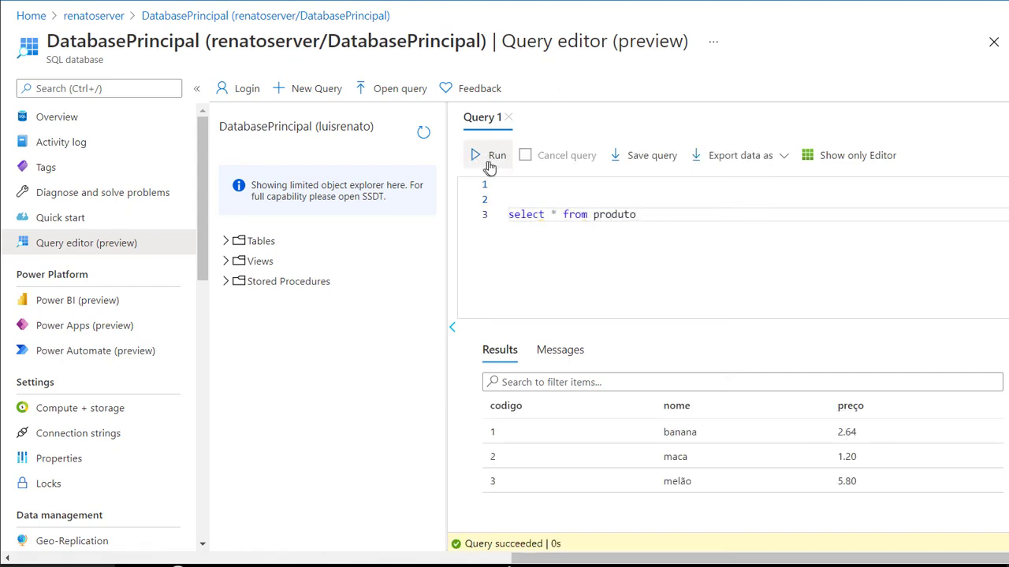
Below the select query on the replica, write an insert into produto of the values 4, 'pera', 3.25.
click(665, 219)
key(Return)
key(Return)
text(inser)
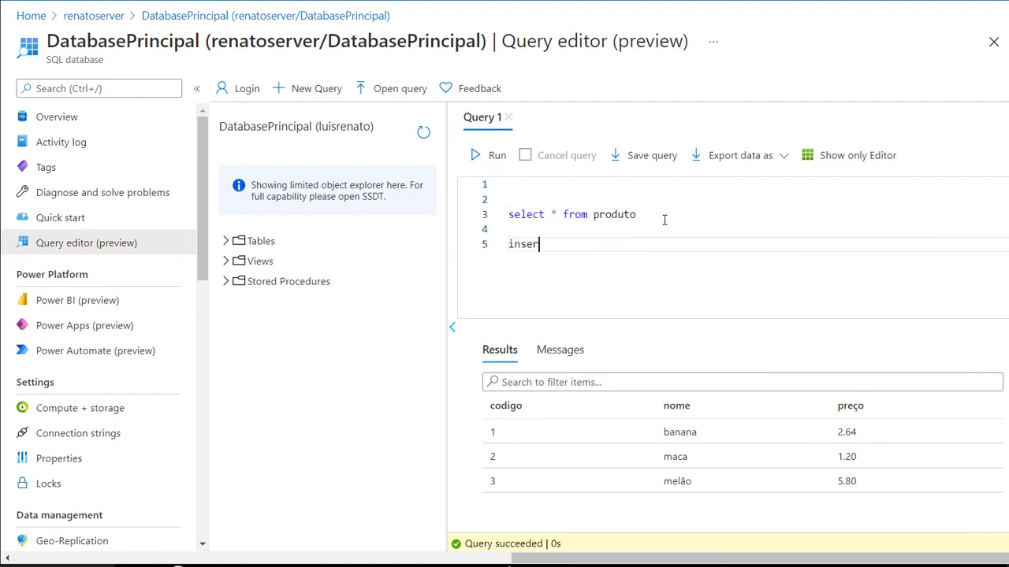
text(t produto)
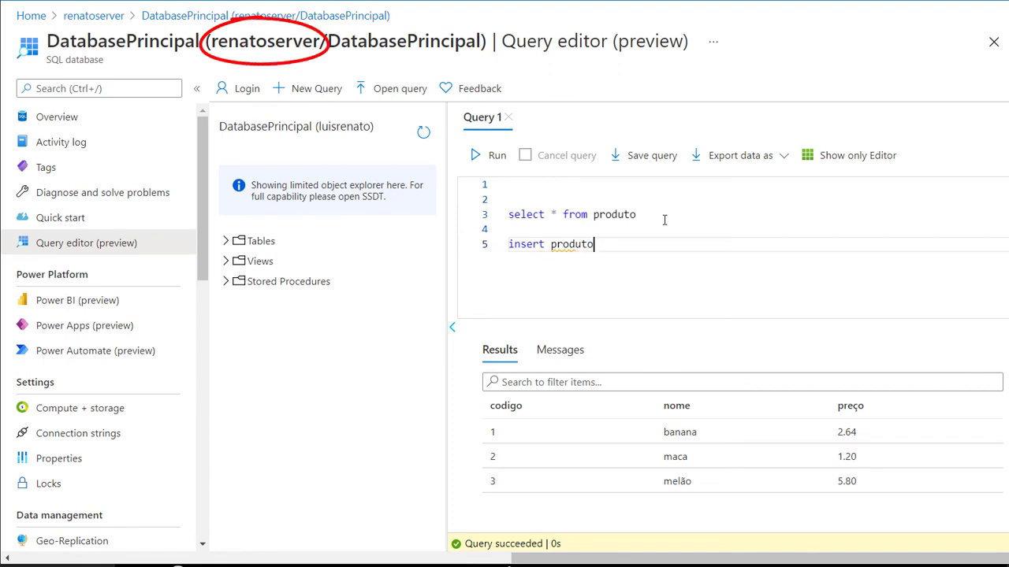
key(Return)
text(values()
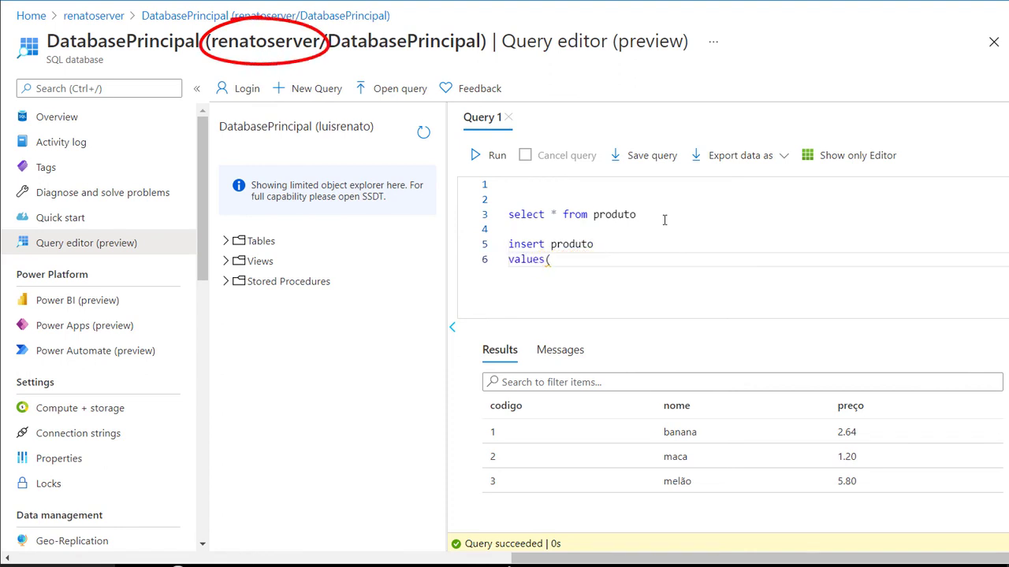
text(4, 'p)
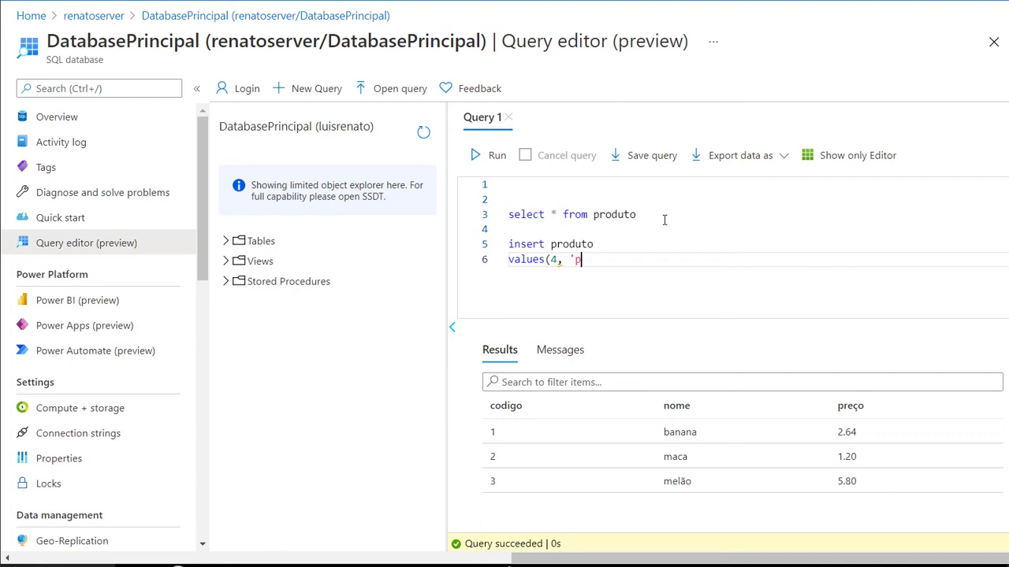
text(era', 3.25))
Try to run only the selected insert statement on the replica and read the full result message.
key(shift+Home)
key(shift+Up)
key(shift+Up)
click(503, 160)
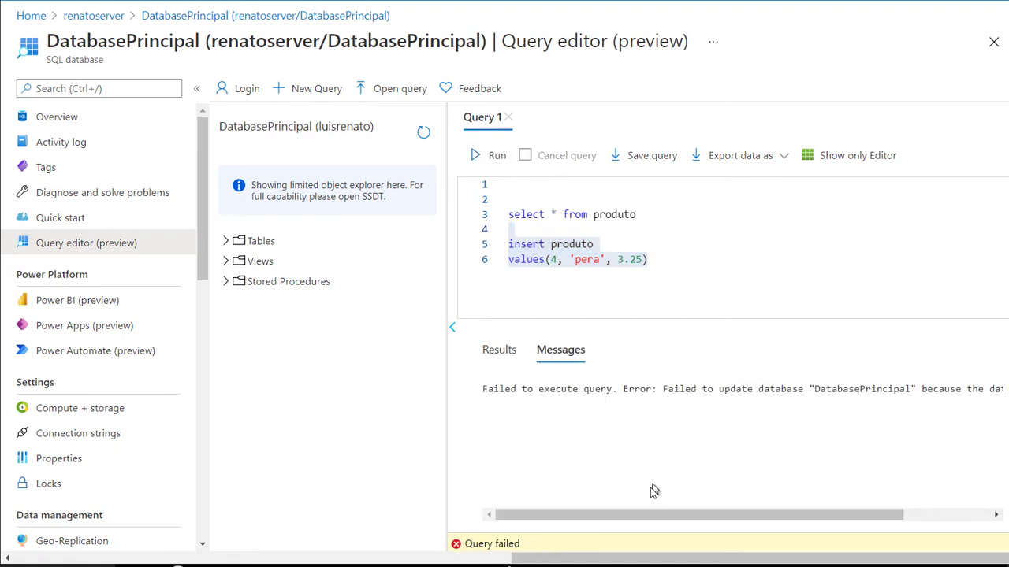
drag(638, 512, 771, 520)
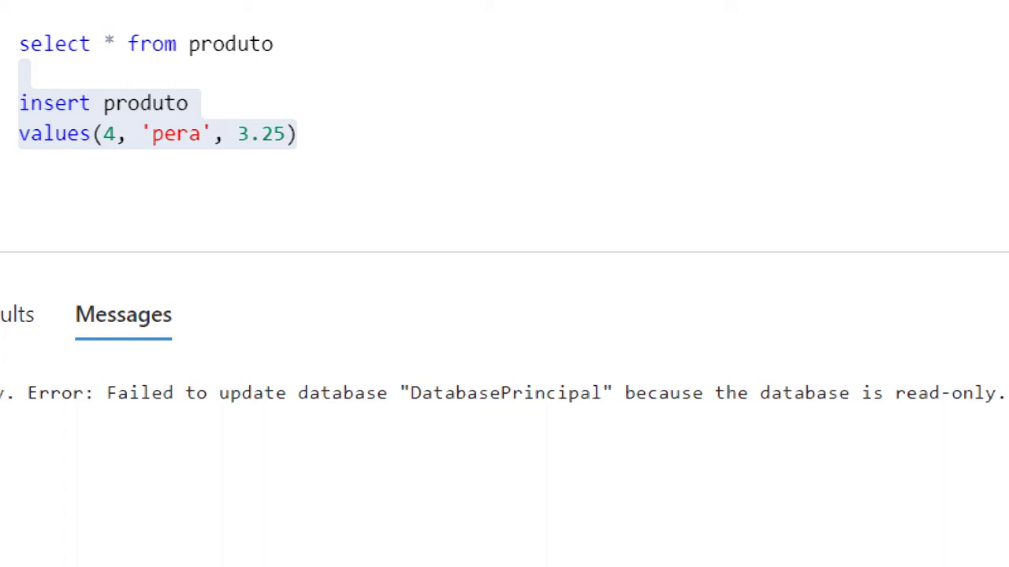
Replace the queries on the replica with "create table teste ( codigo int)", try to run it and read the full result message.
click(326, 131)
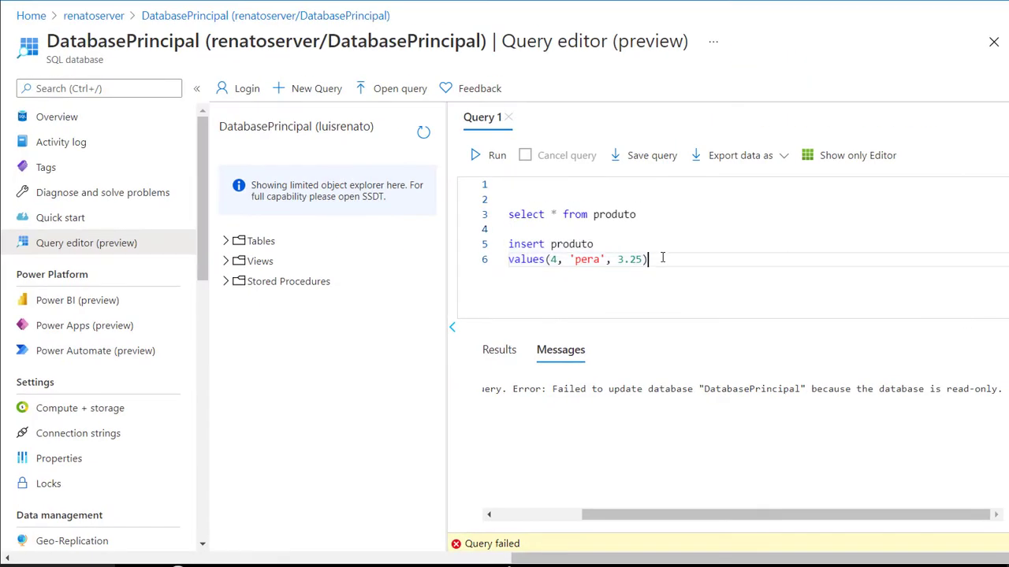
drag(647, 261, 504, 215)
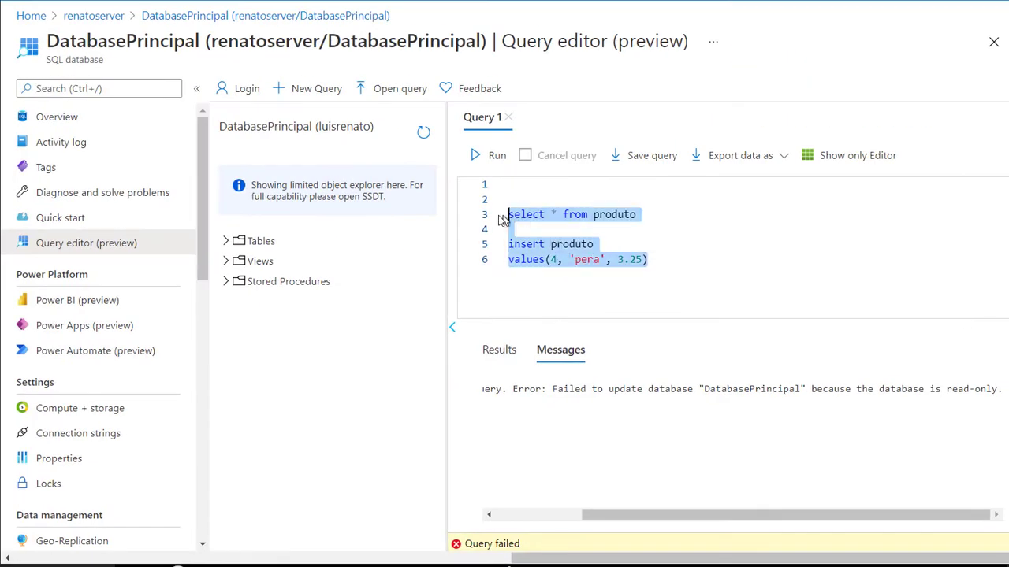
text(create)
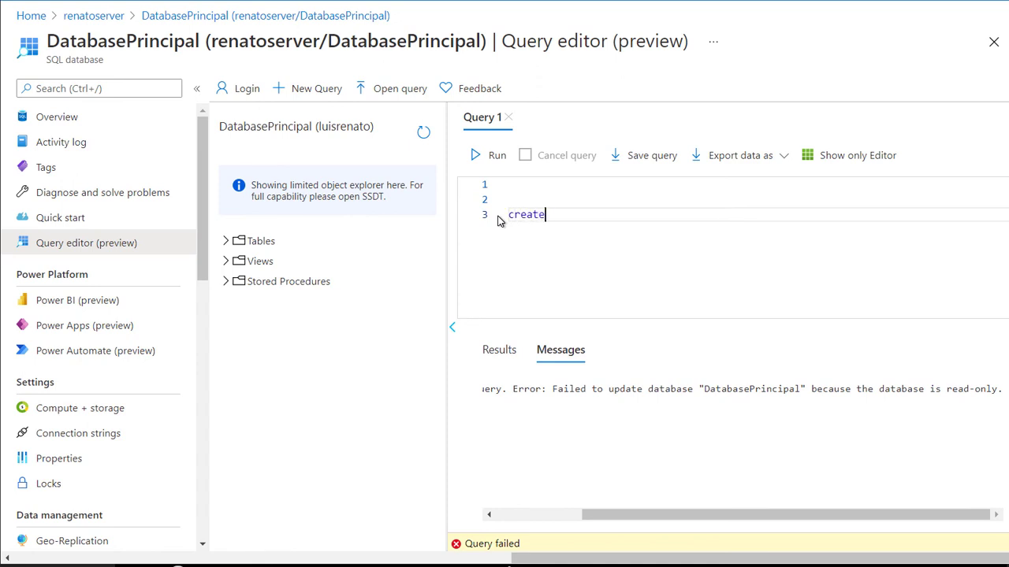
text( table teste ()
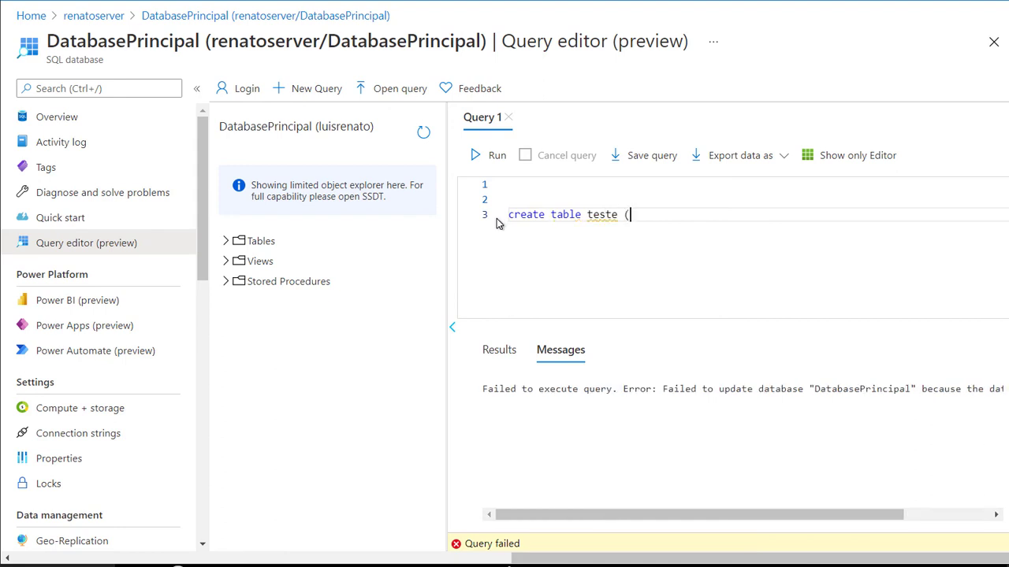
text( codigo in)
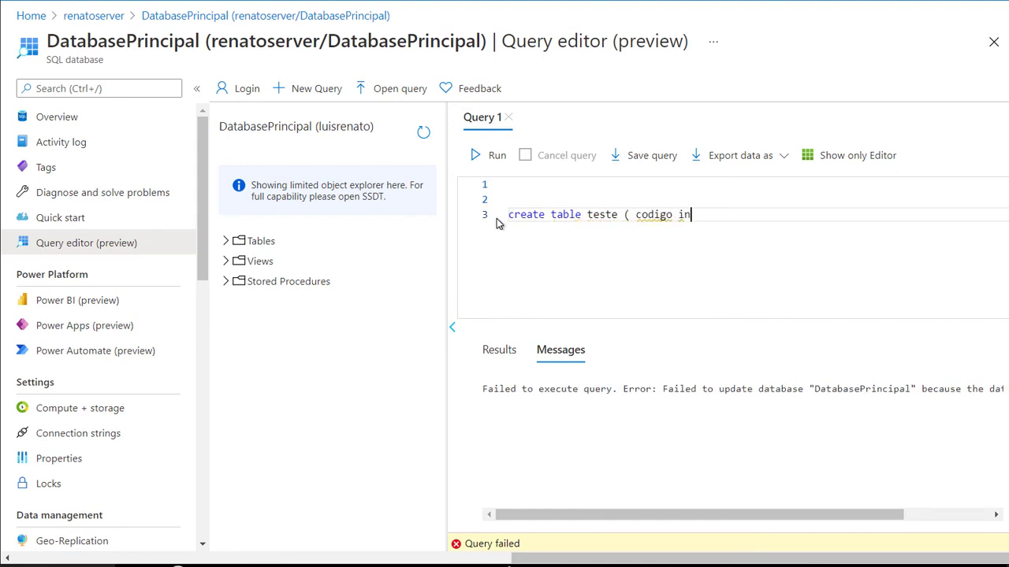
text(t))
click(490, 157)
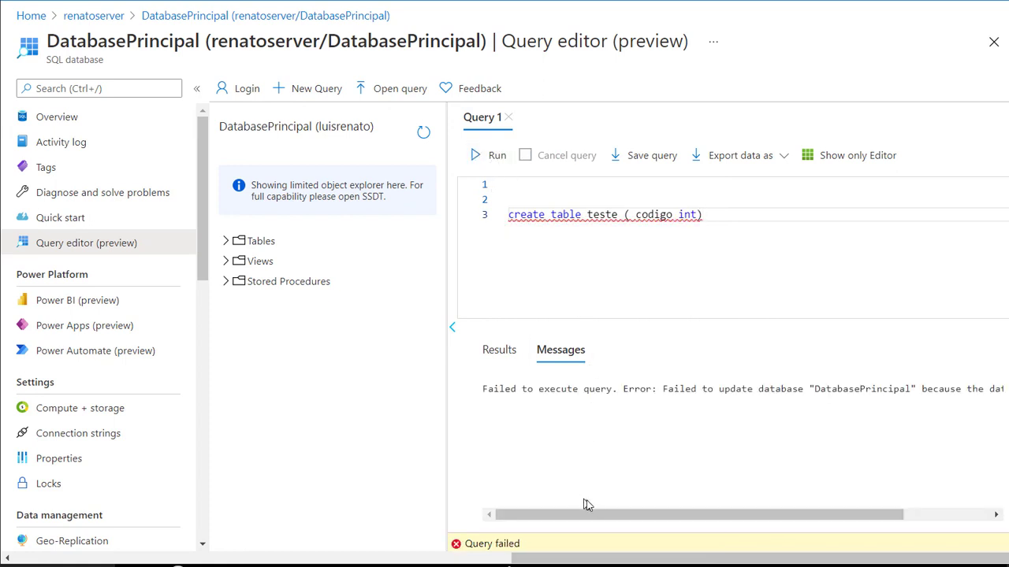
drag(596, 520, 883, 534)
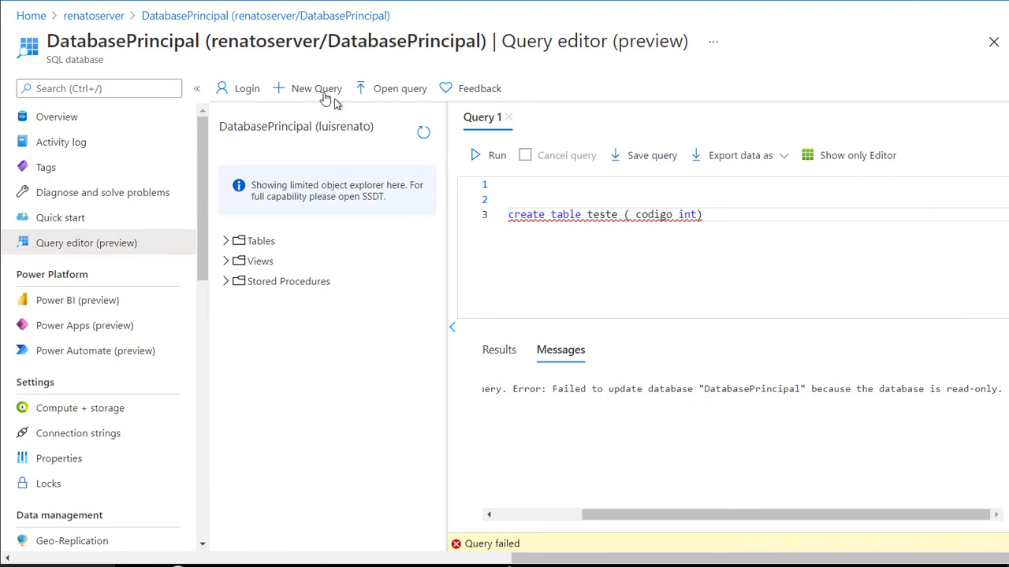
Leave the replica's query editor, discarding the unsaved edits, and open the failover groups of the brasil123 server.
click(35, 17)
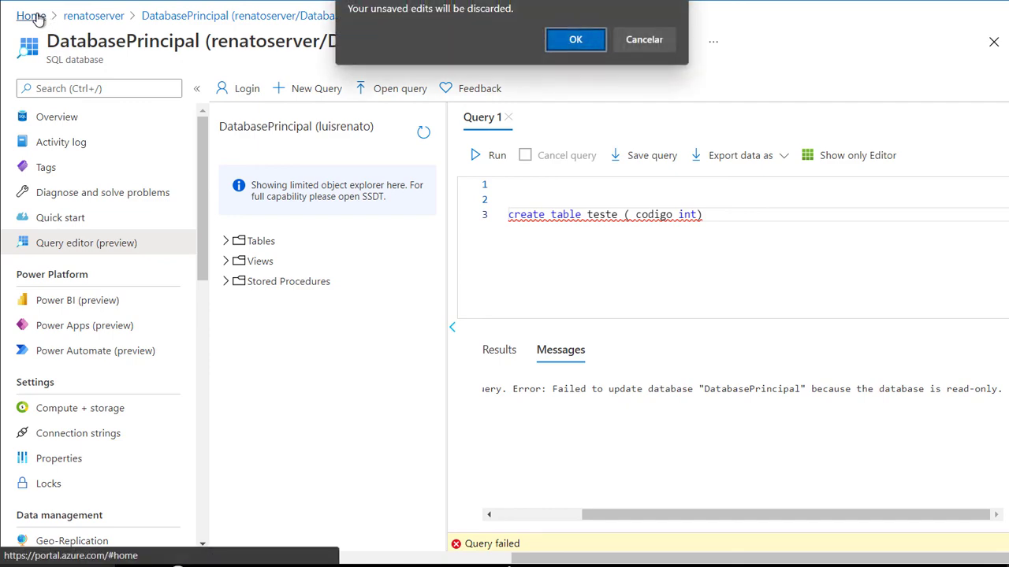
click(577, 40)
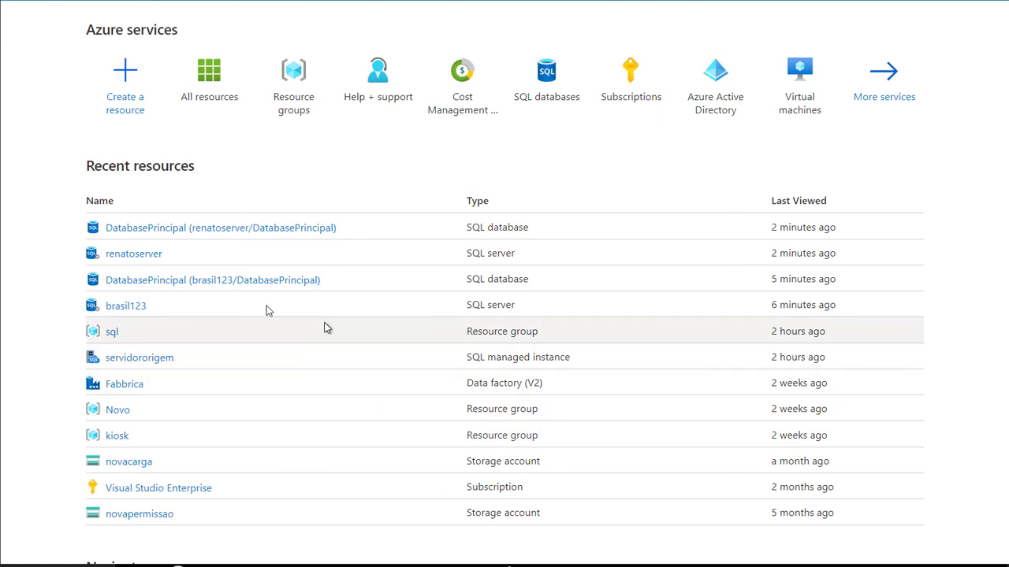
click(125, 309)
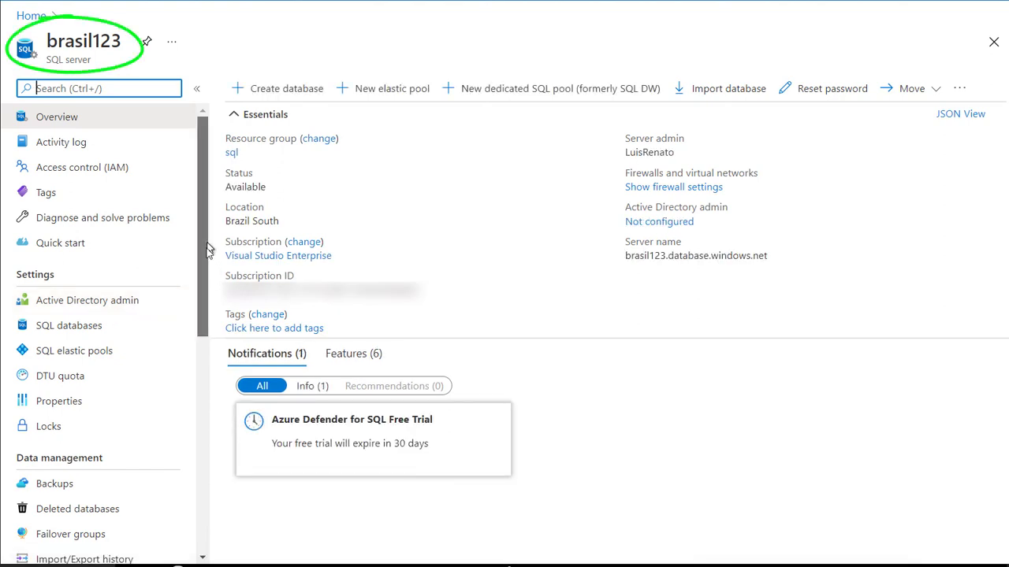
scroll(57, 378, down, 2)
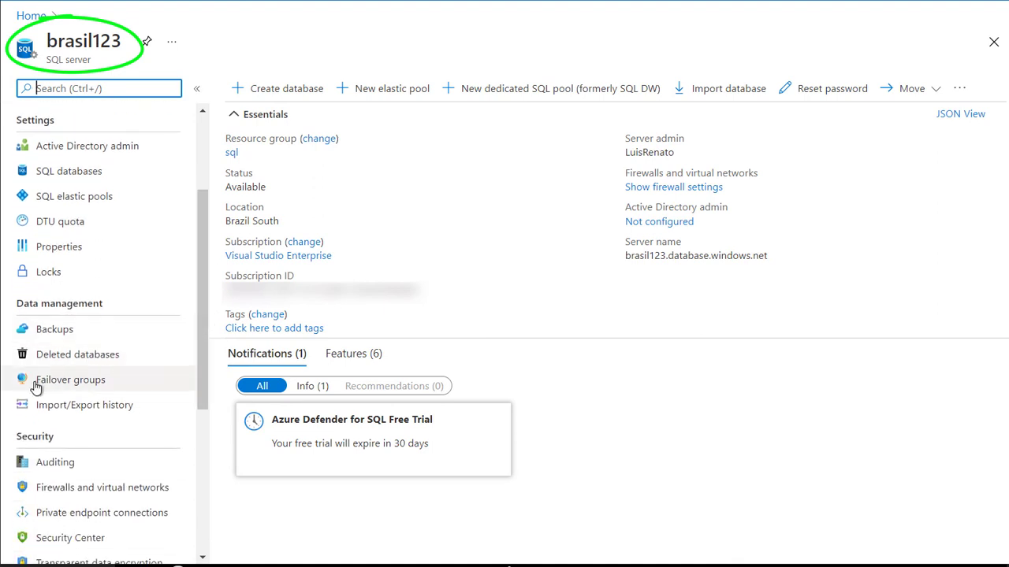
click(35, 385)
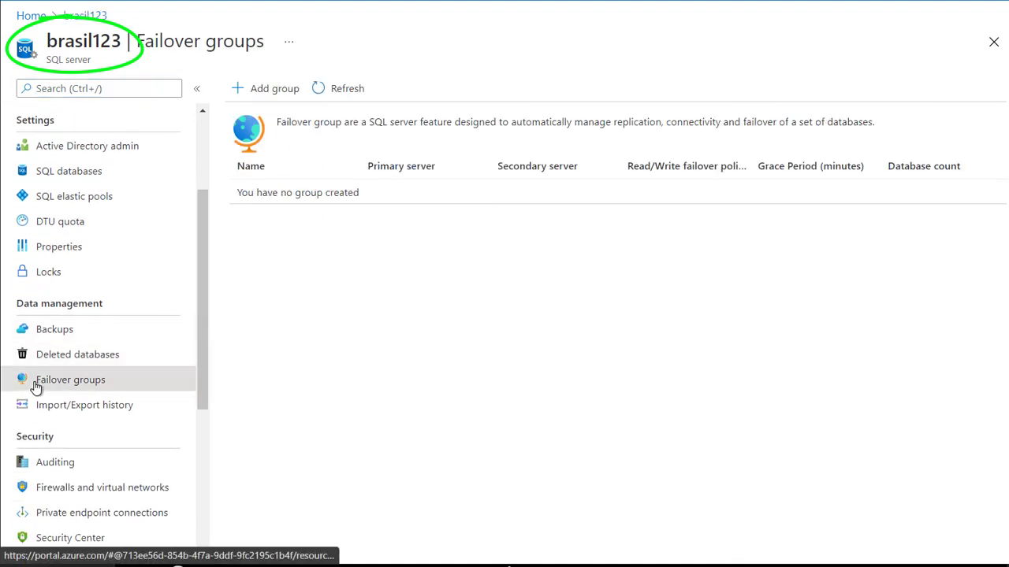
Start a new failover group named meufailover with renatoserver as the secondary server, keeping the Automatic read/write failover policy.
click(261, 91)
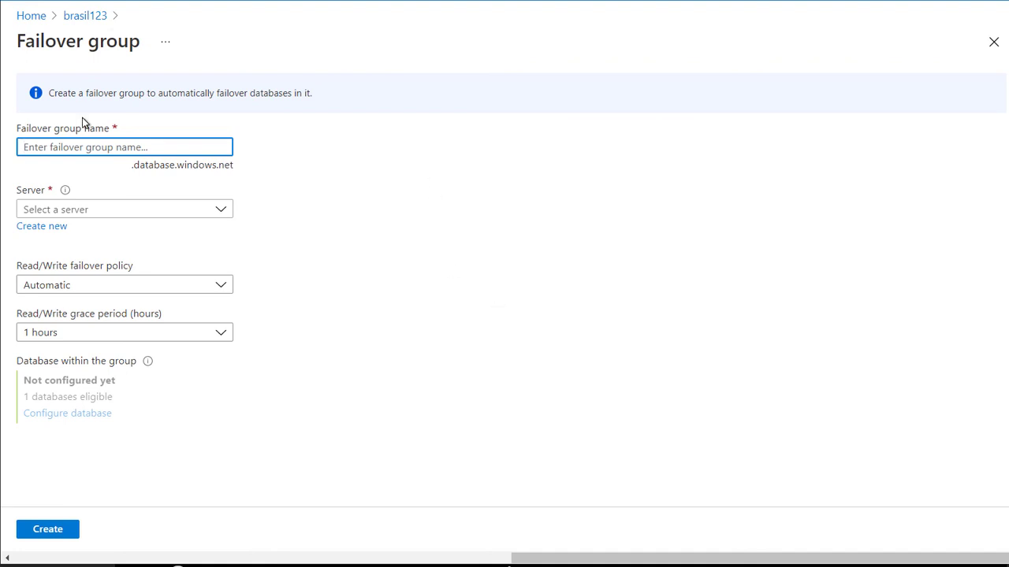
text(meufailover)
click(222, 210)
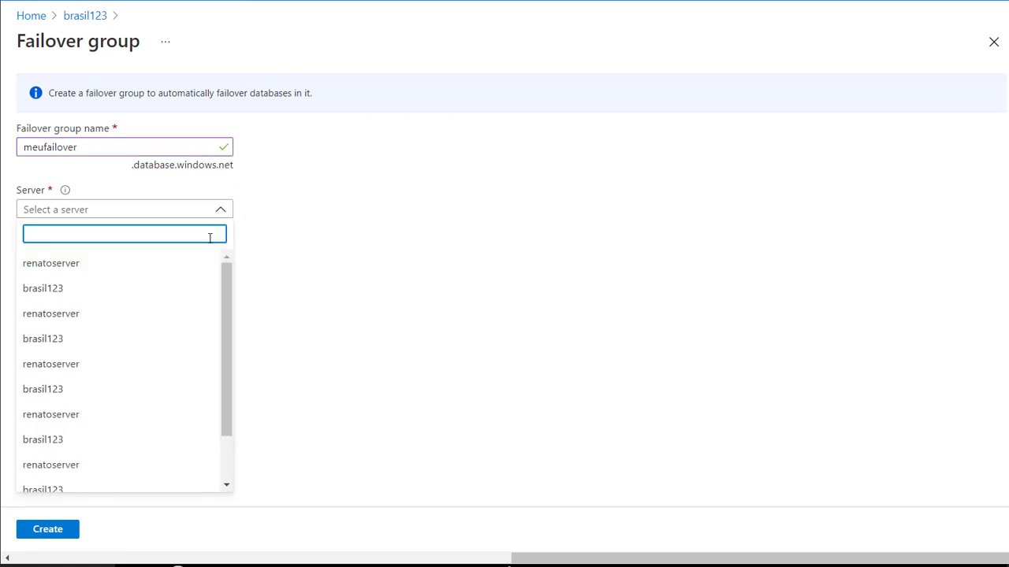
click(86, 266)
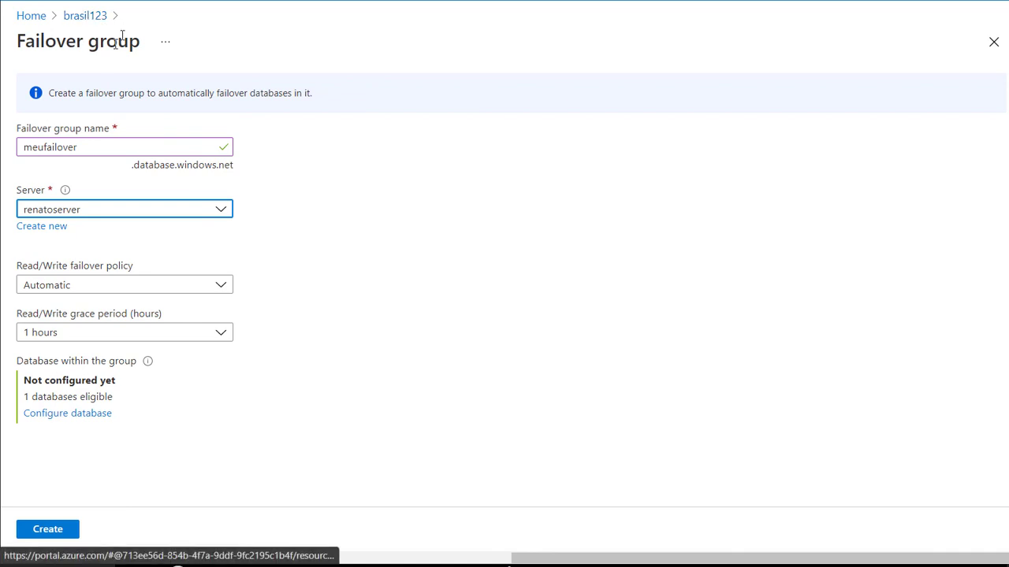
click(121, 299)
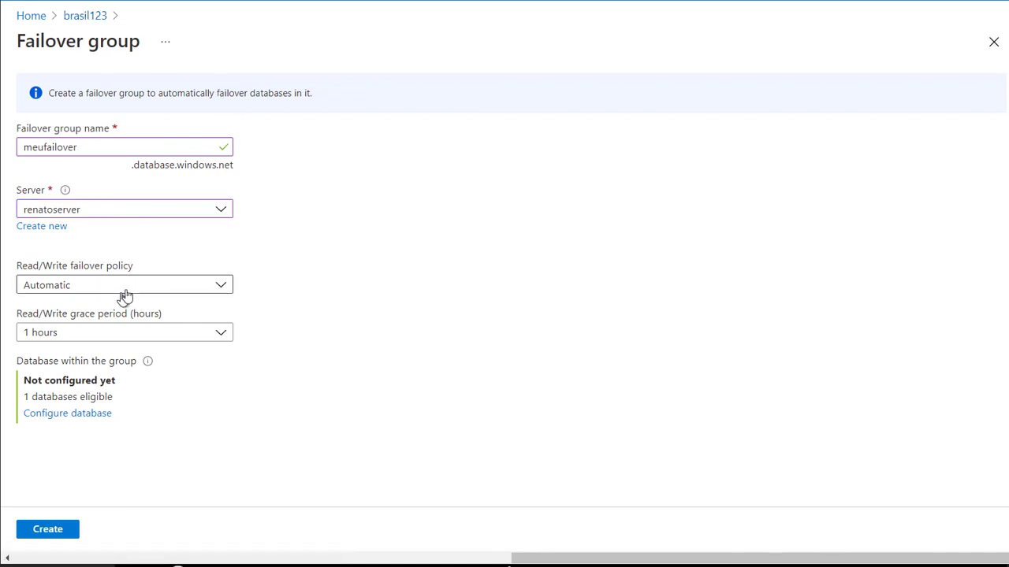
click(223, 289)
click(224, 288)
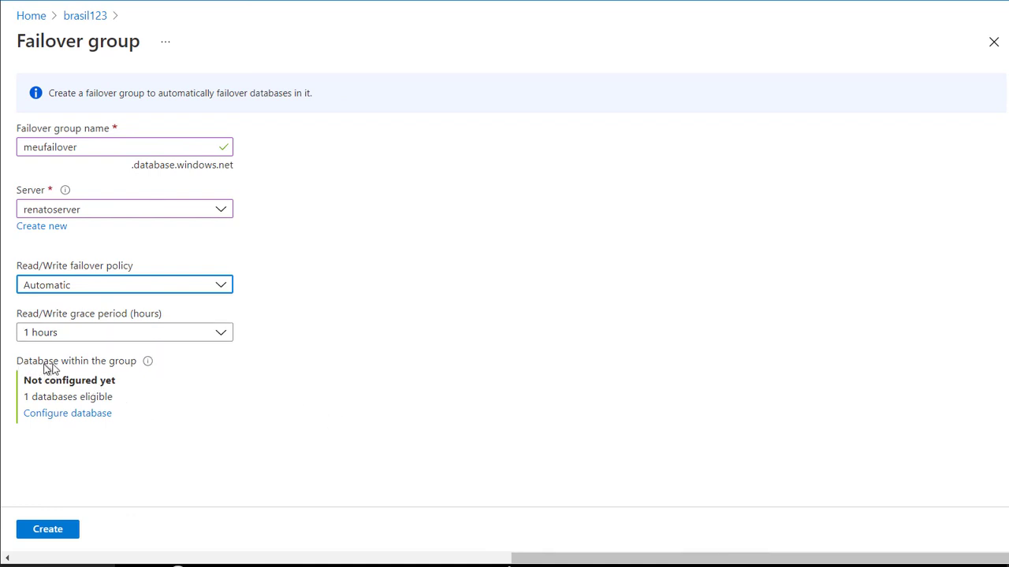
Include the DatabasePrincipal database in the failover group and confirm the selection.
click(82, 415)
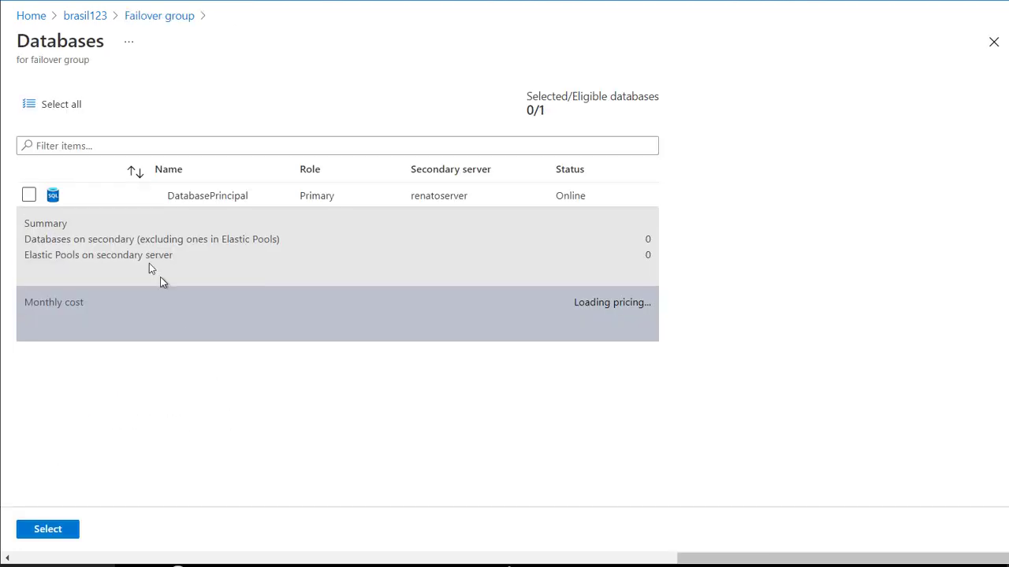
click(29, 195)
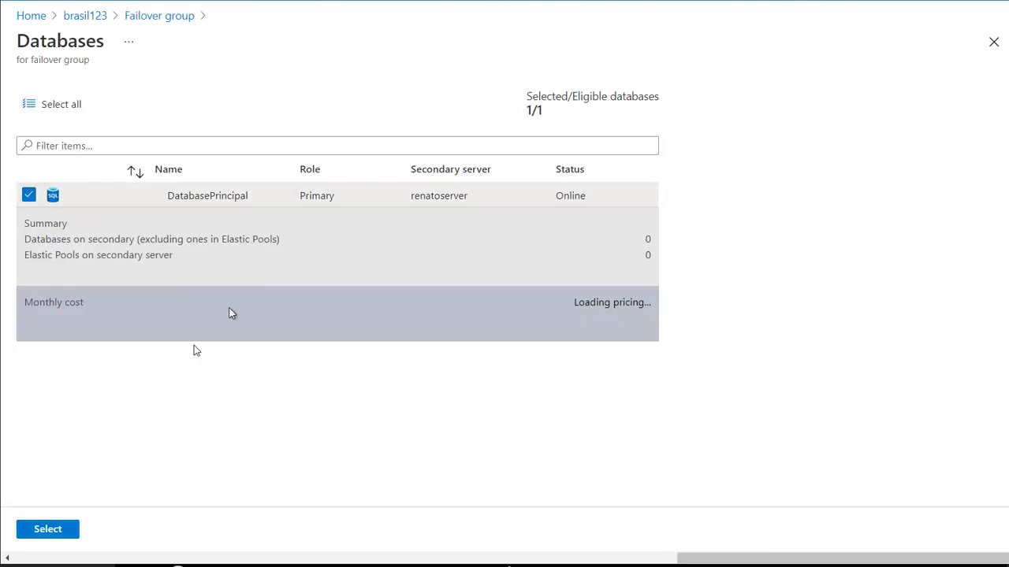
click(48, 530)
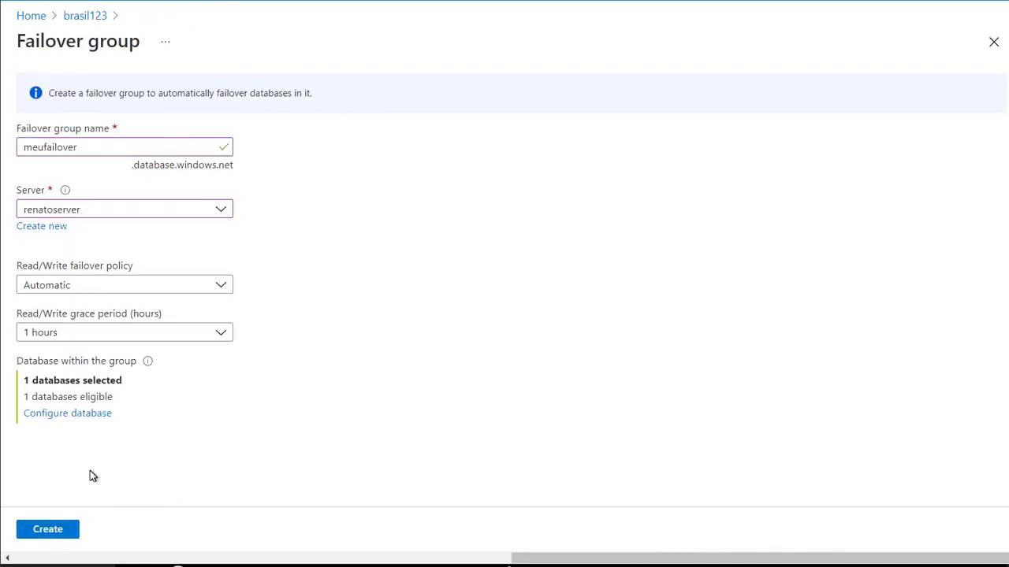